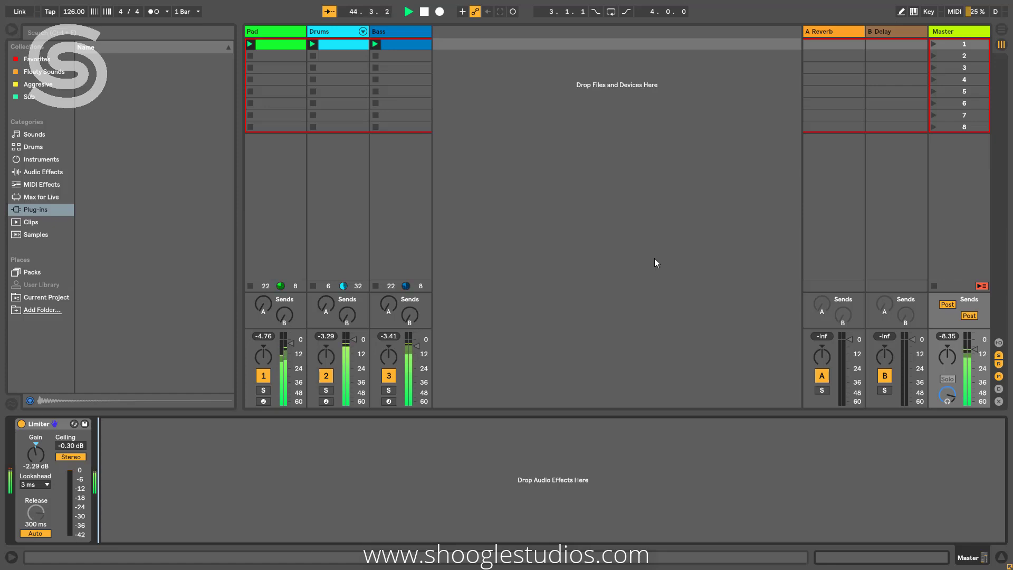
Stop playback and select the Bass track.
key("space")
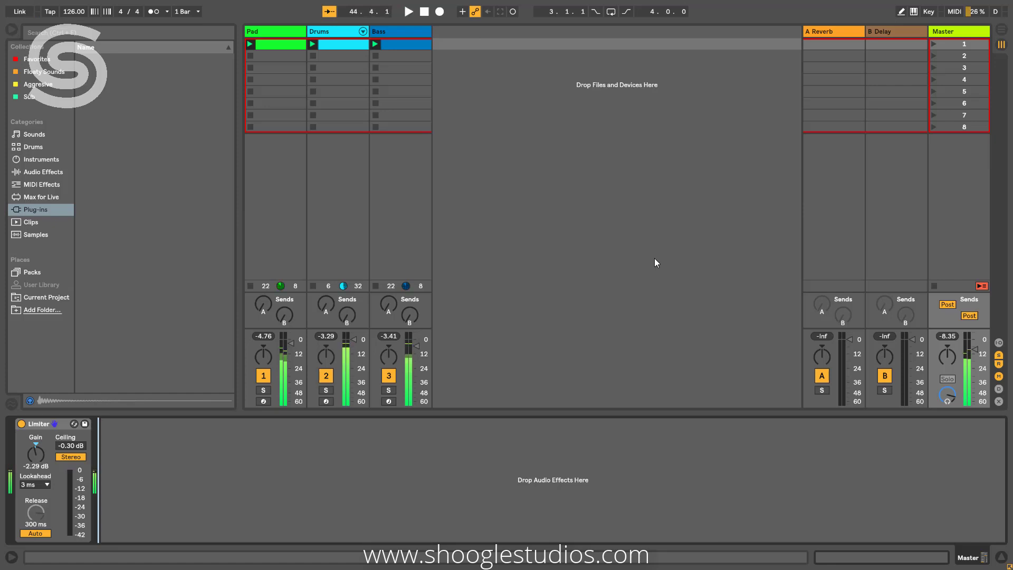
left_click(382, 34)
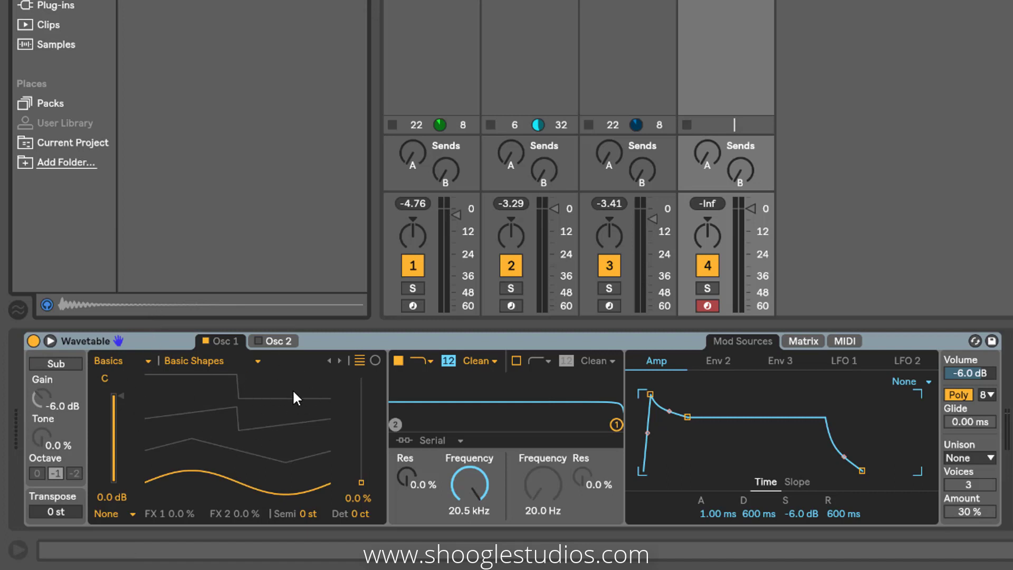
Raise the Basic Shapes wavetable position slightly in Osc 1 on track 4, and switch the oscillator to FM Feedback.
left_click(228, 364)
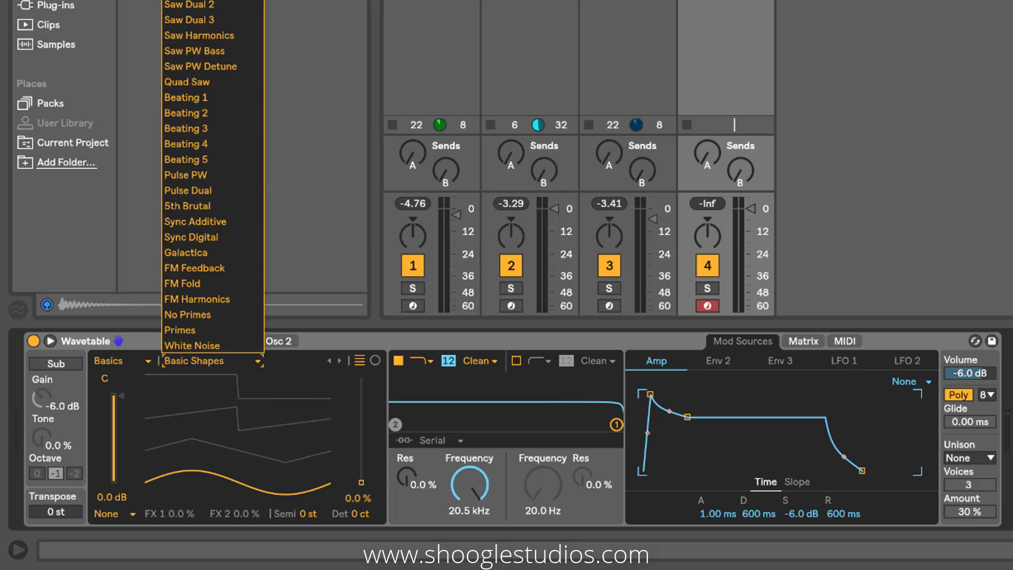
left_click(232, 402)
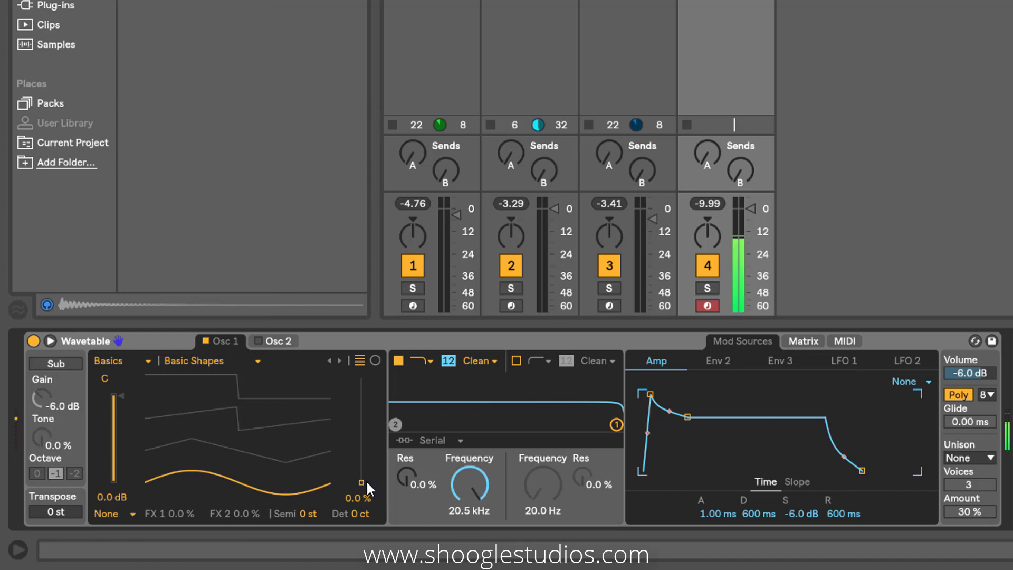
mouse_move(357, 484)
left_mouse_down()
mouse_move(366, 413)
mouse_move(366, 384)
mouse_move(350, 483)
mouse_move(356, 381)
mouse_move(347, 490)
mouse_move(367, 394)
mouse_move(356, 475)
left_mouse_up()
left_click(241, 362)
left_click(227, 268)
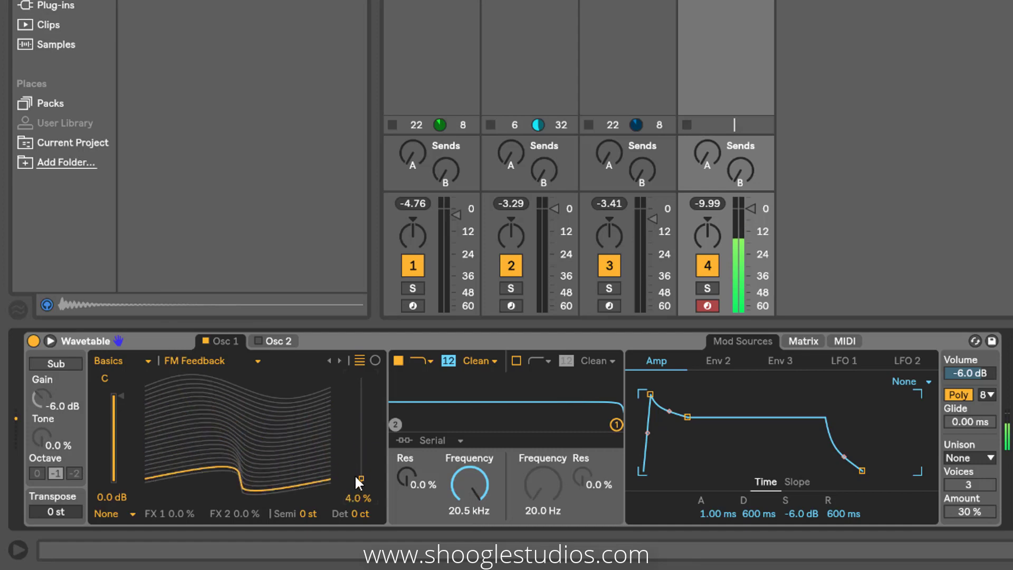
Load the FM Fold wavetable into Osc 1 and set its wavetable position to 46%.
left_click(262, 364)
left_click(241, 286)
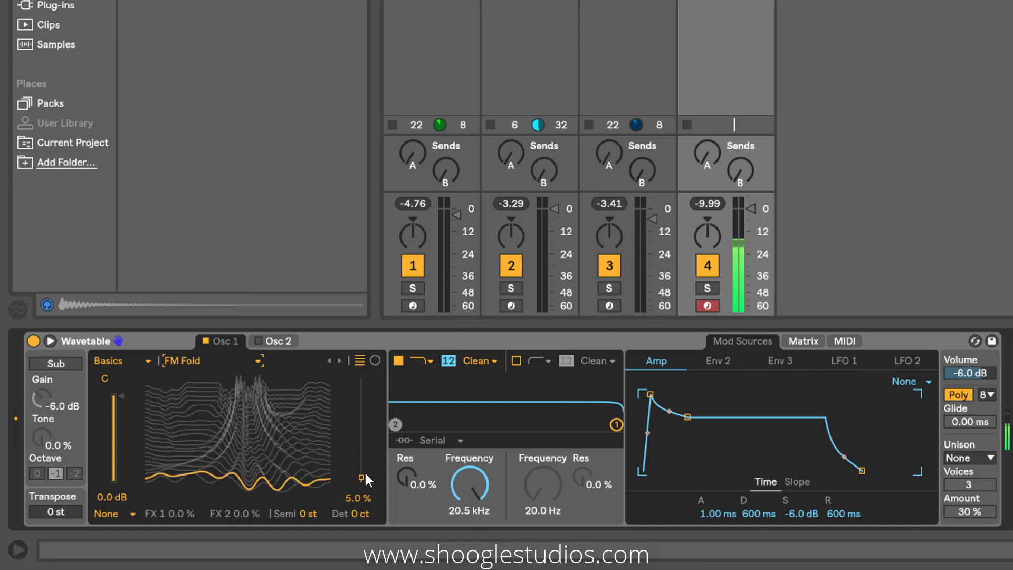
mouse_move(365, 471)
left_mouse_down()
mouse_move(369, 403)
mouse_move(363, 466)
left_mouse_up()
left_click(141, 360)
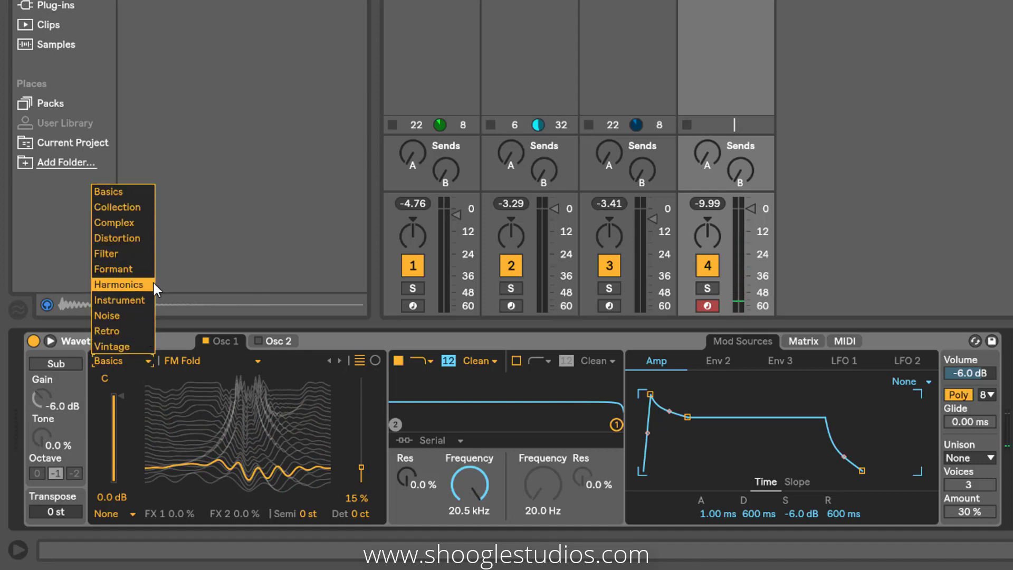
left_click(745, 174)
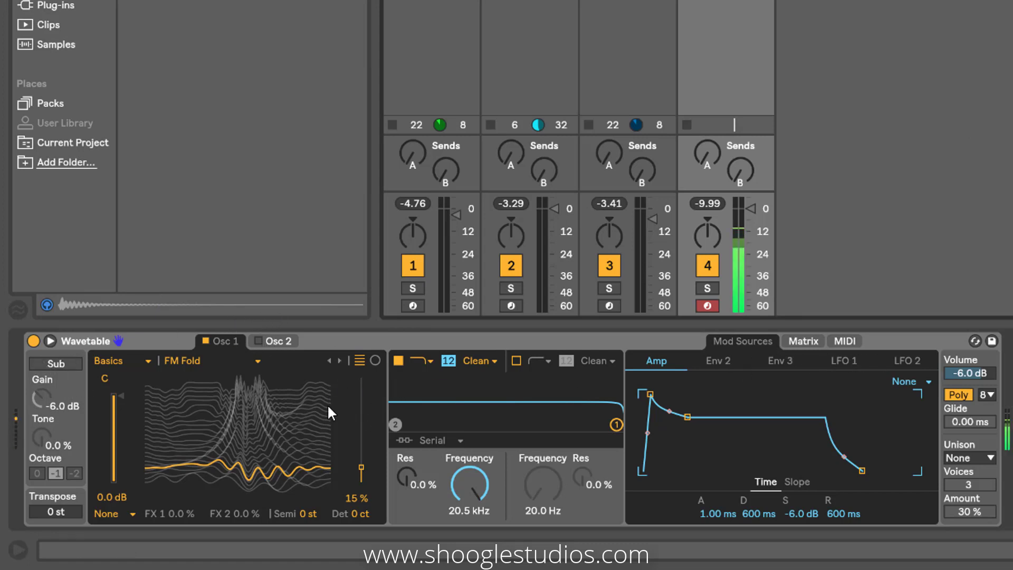
left_click_drag(363, 467, 365, 436)
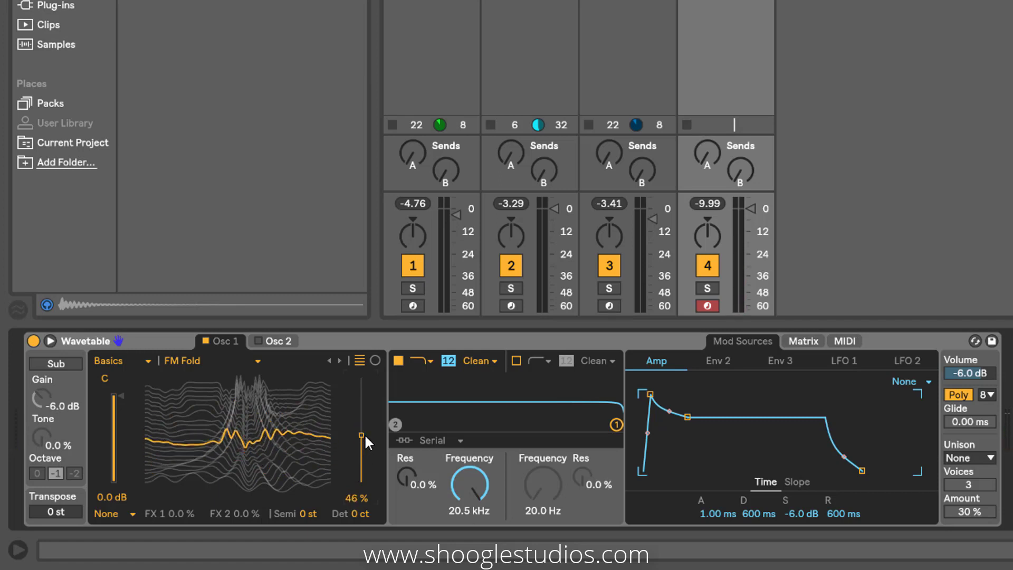
Modulate Osc 1 Pos in the modulation matrix with Env 3 at 39, LFO 1 at 23 and LFO 2 at -30.
left_click(803, 341)
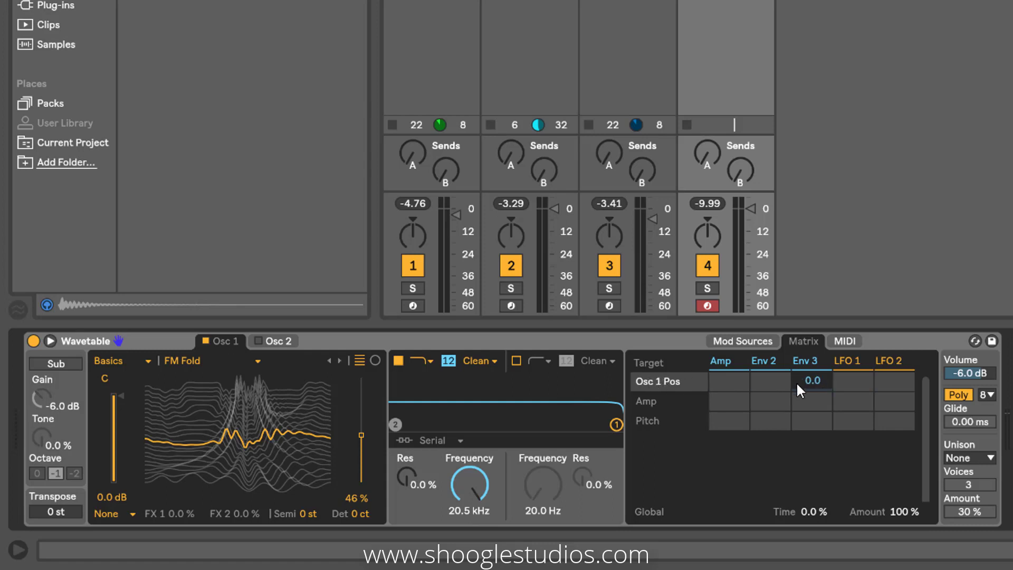
left_click_drag(850, 390, 811, 347)
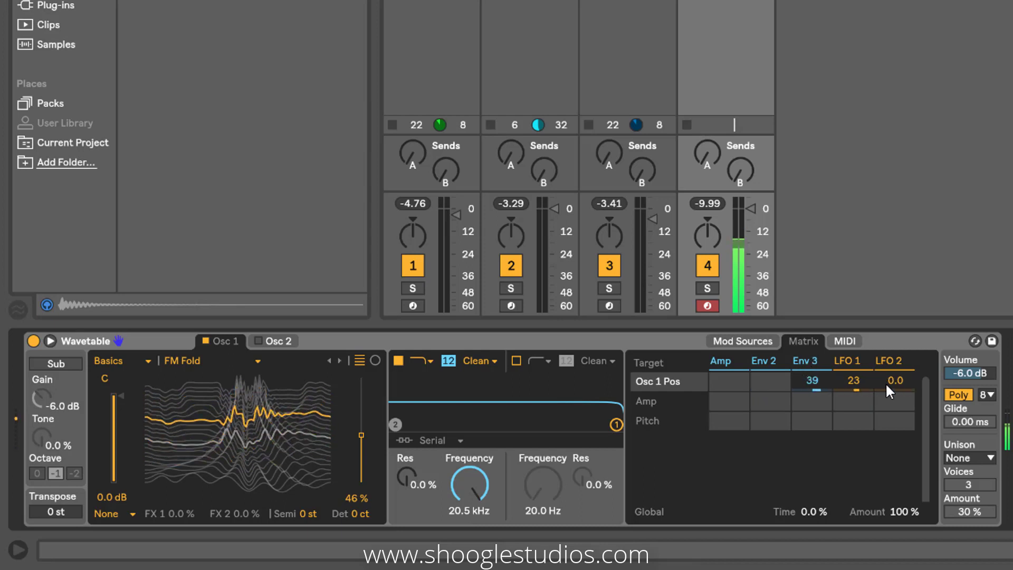
left_click_drag(886, 382, 887, 402)
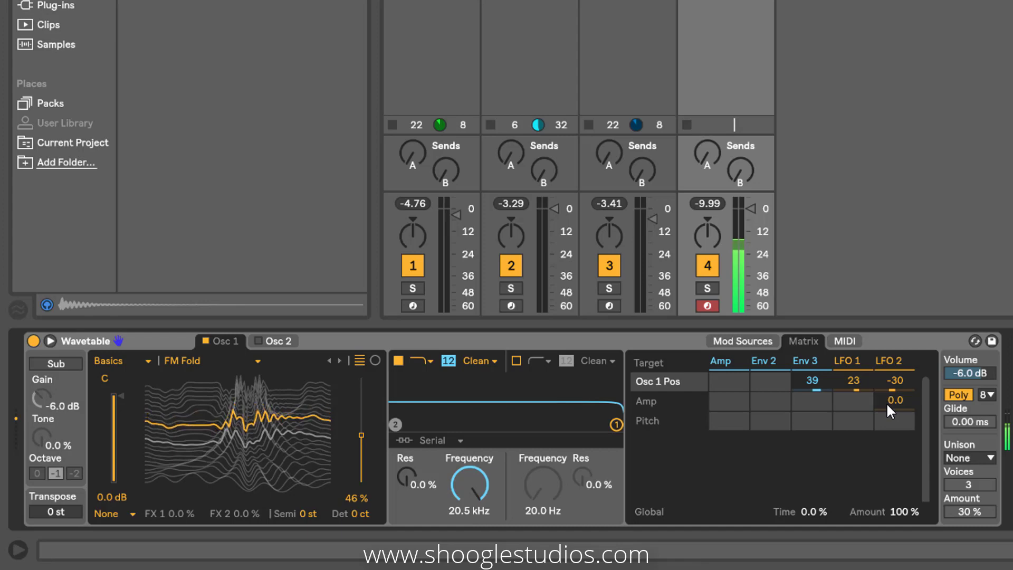
Review the Amp, Env 2, Env 3, LFO 1 and LFO 2 modulation sources of the Wavetable synth.
left_click(749, 341)
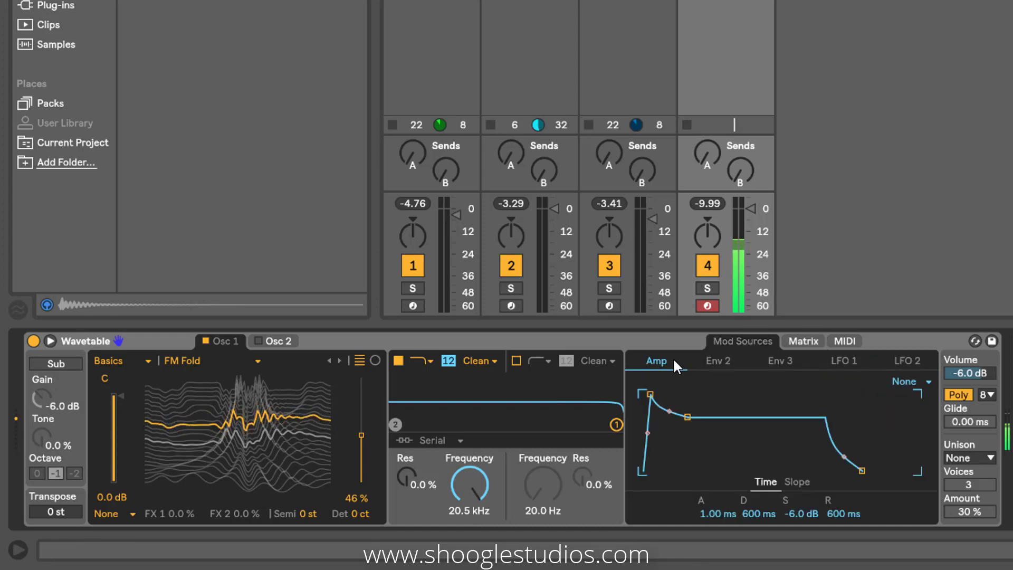
left_click(729, 364)
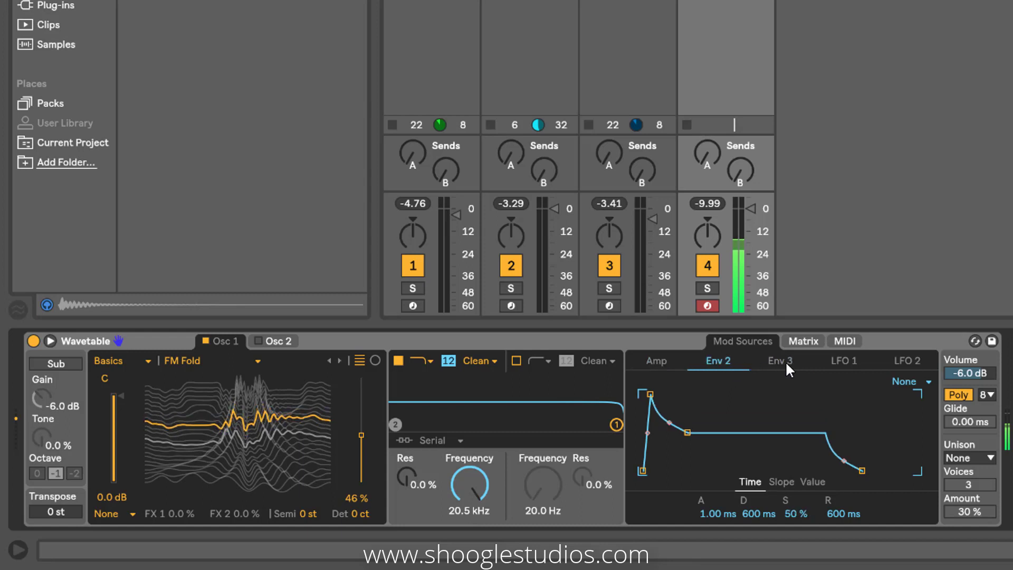
left_click(784, 361)
left_click(840, 360)
left_click(897, 361)
left_click(843, 360)
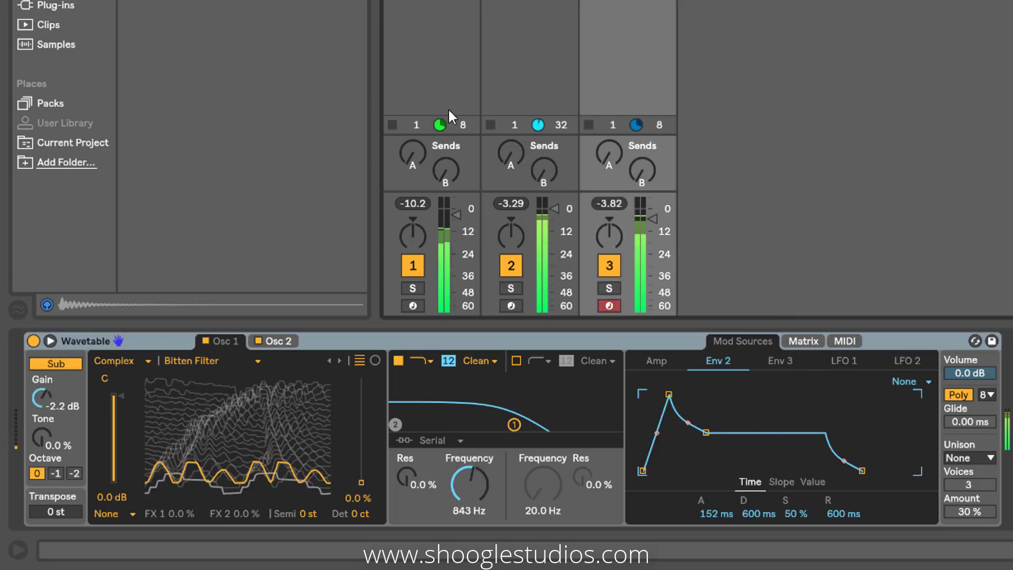
Solo the Pad track and set its Wavetable filter 1 to 573 Hz with a morph of 71 lp/bp.
left_click(413, 289)
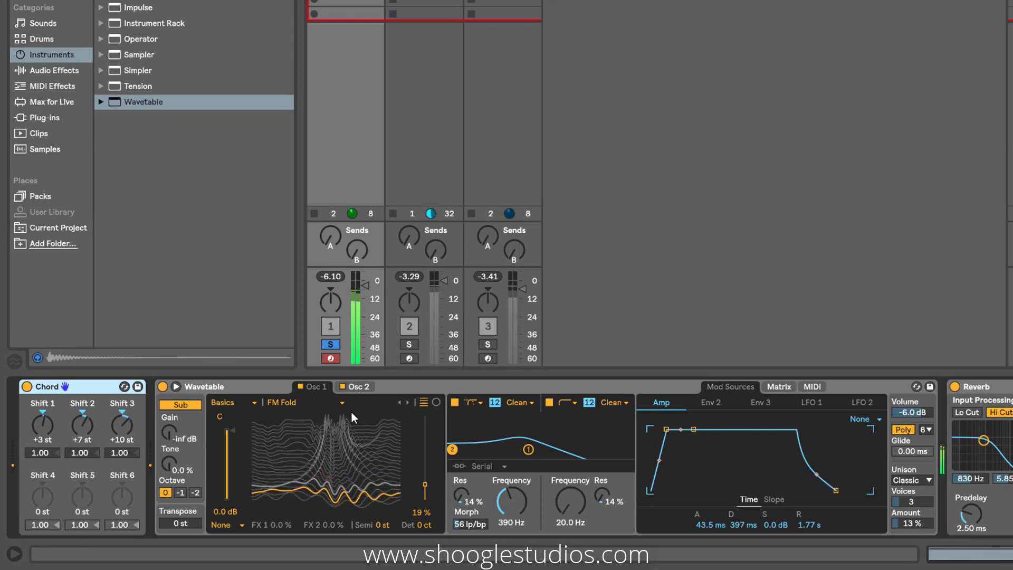
mouse_move(522, 493)
left_mouse_down()
mouse_move(526, 452)
mouse_move(521, 486)
left_mouse_up()
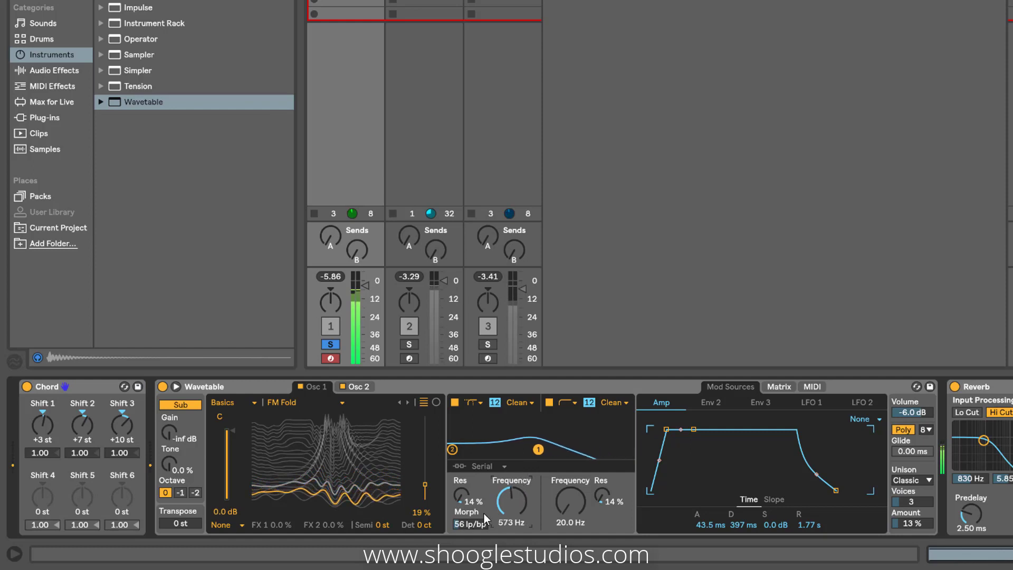
mouse_move(475, 527)
left_mouse_down()
mouse_move(487, 446)
mouse_move(477, 538)
mouse_move(488, 515)
left_mouse_up()
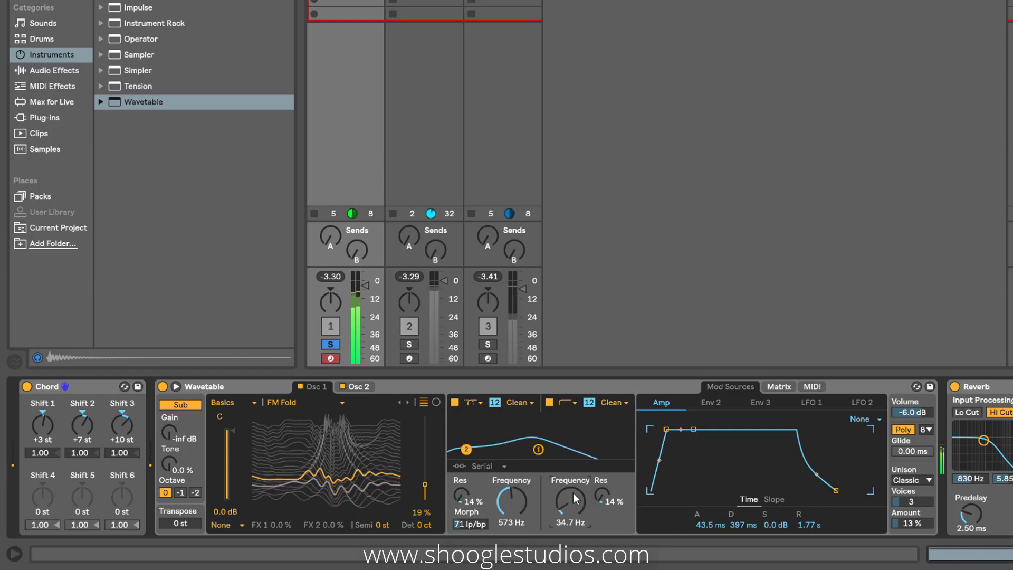
Raise the Pad's filter 2 frequency to 1.92 kHz and try Parallel and Split filter routing.
left_click_drag(452, 449, 508, 458)
left_click(495, 465)
left_click(496, 489)
left_click(491, 466)
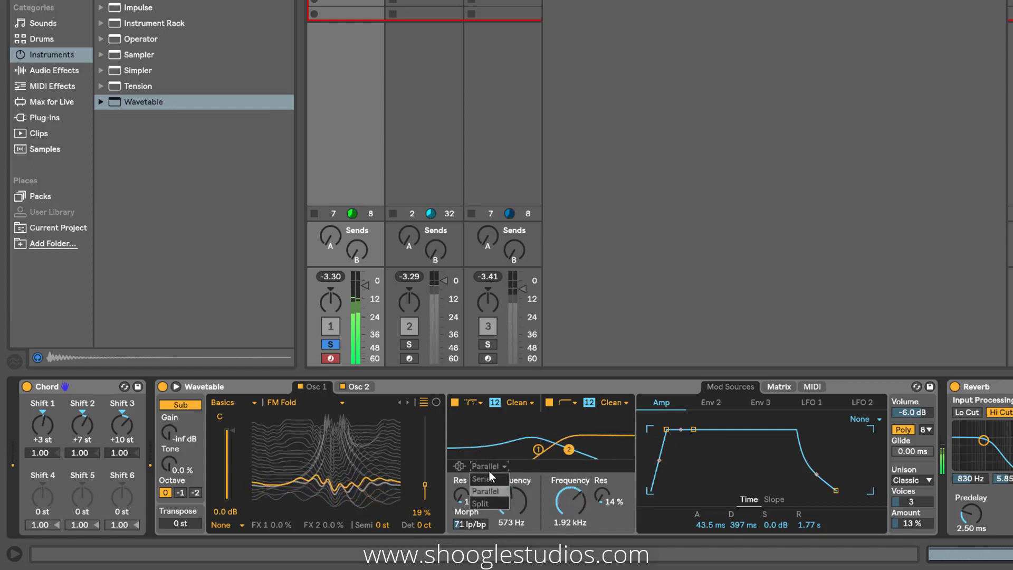
left_click(496, 502)
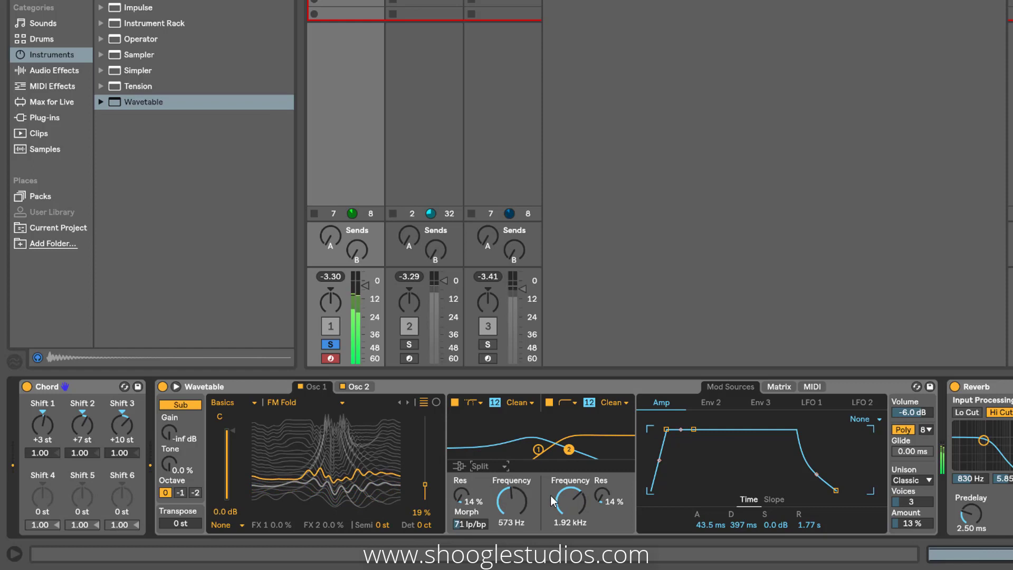
Set the Pad's filter routing to Serial and the filter 2 frequency to 53.8 Hz.
left_click(487, 466)
left_click(489, 478)
mouse_move(570, 502)
left_mouse_down()
mouse_move(566, 530)
mouse_move(608, 514)
left_mouse_up()
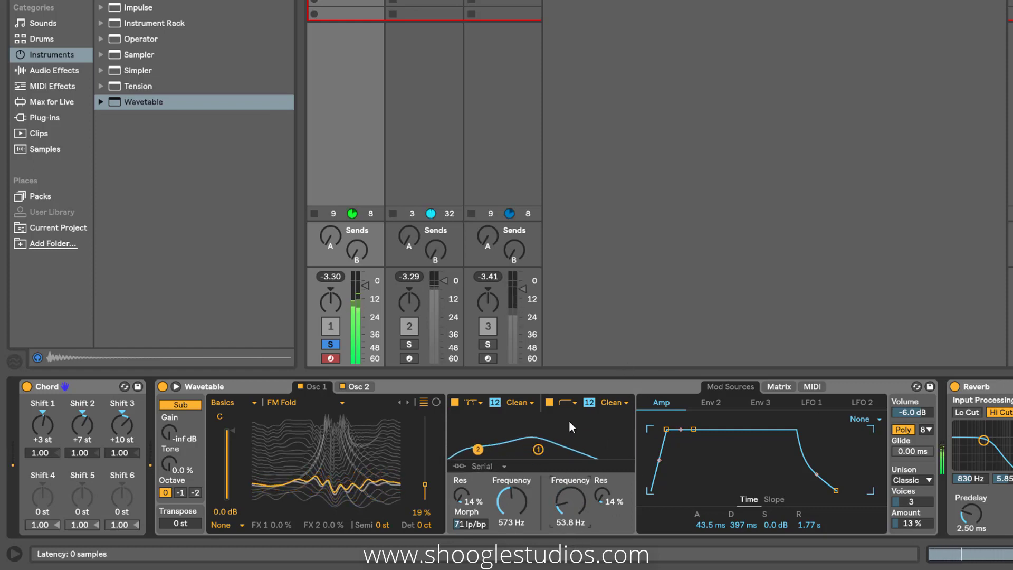
Show the Pad's modulation matrix and bring in Sub Tone as a modulation target.
left_click(772, 383)
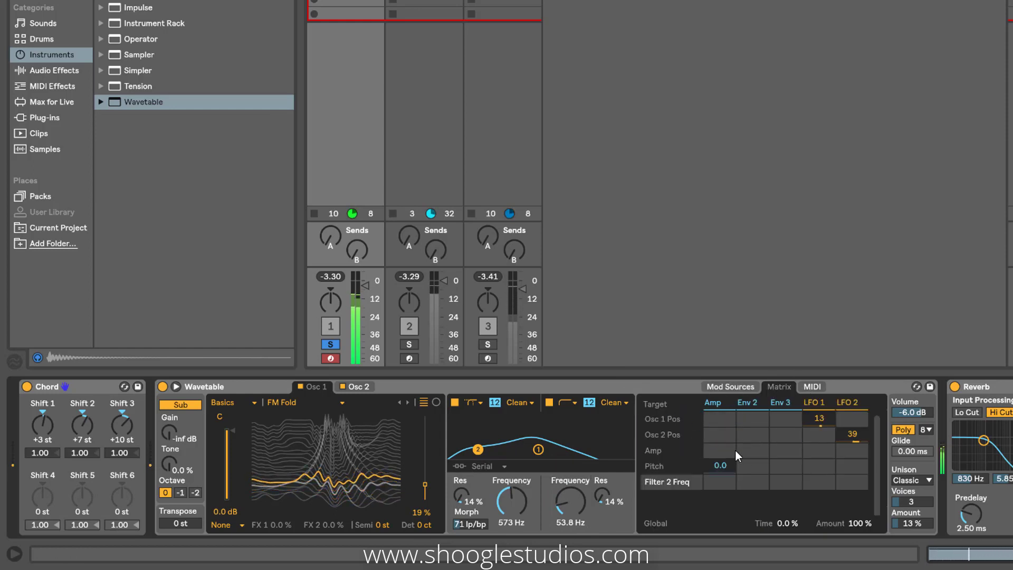
left_click(172, 463)
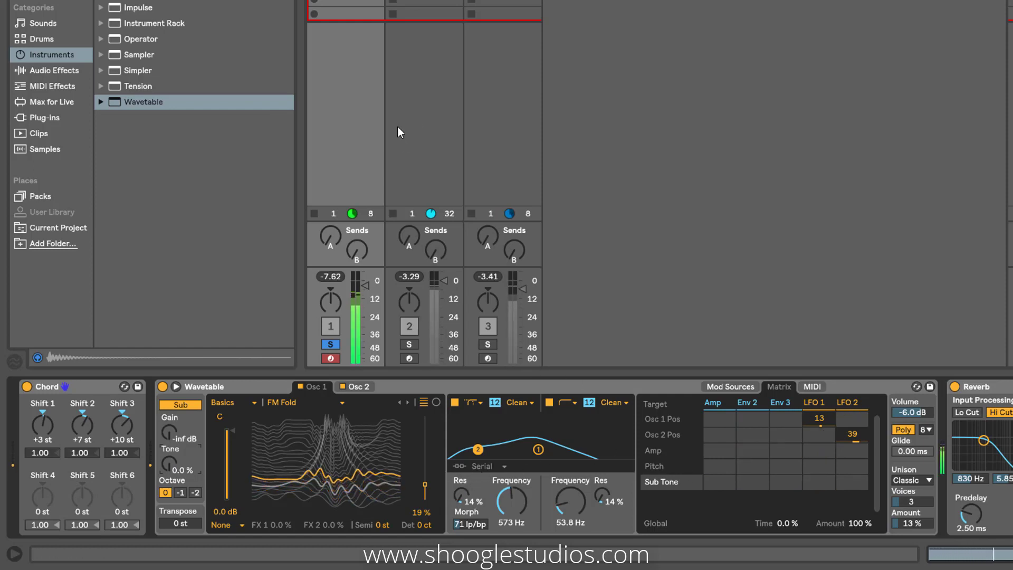
Solo the Drums track and examine the first drum pad's Env 2 and modulation matrix settings.
left_click(410, 344)
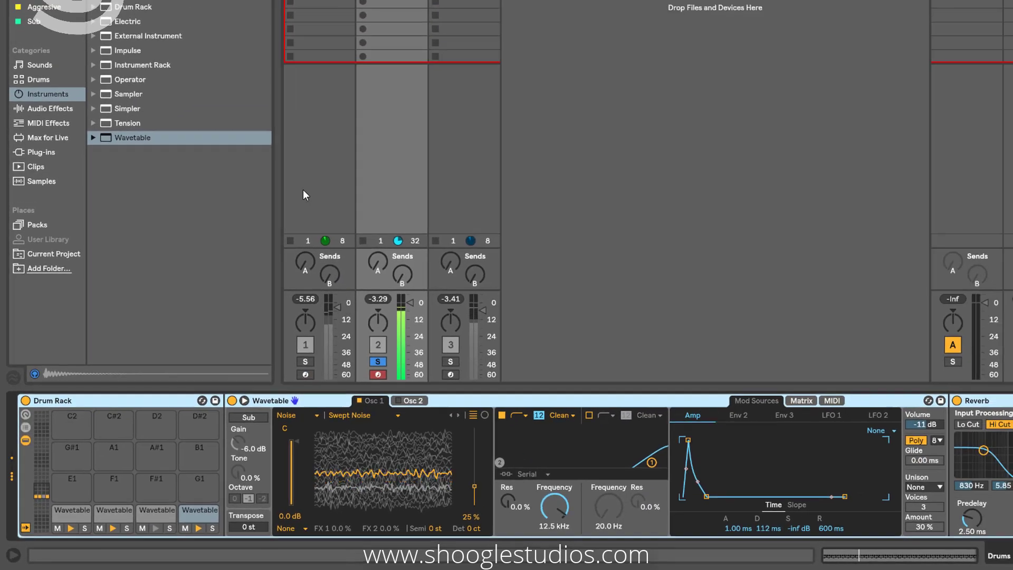
left_click(71, 510)
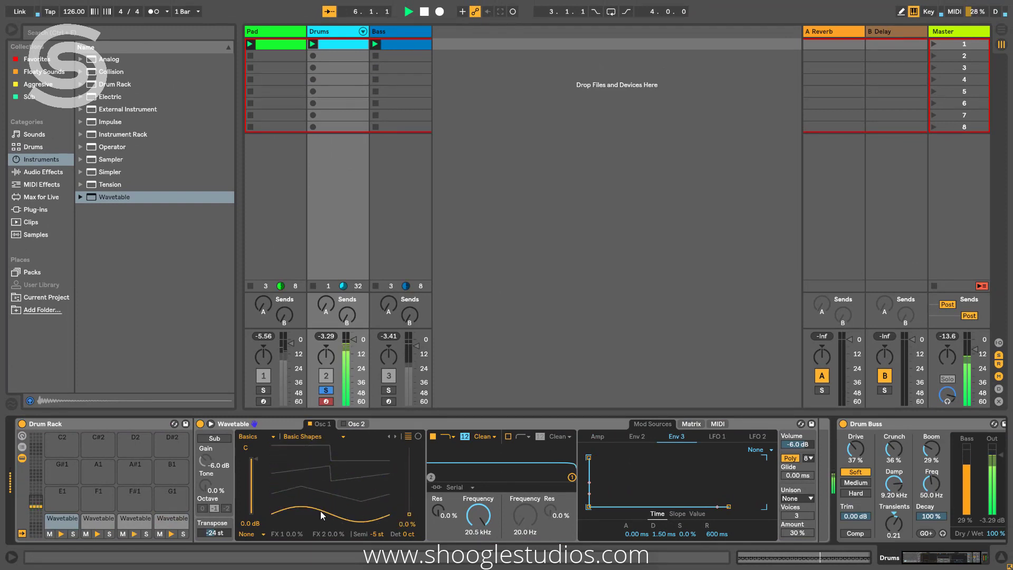
left_click(637, 436)
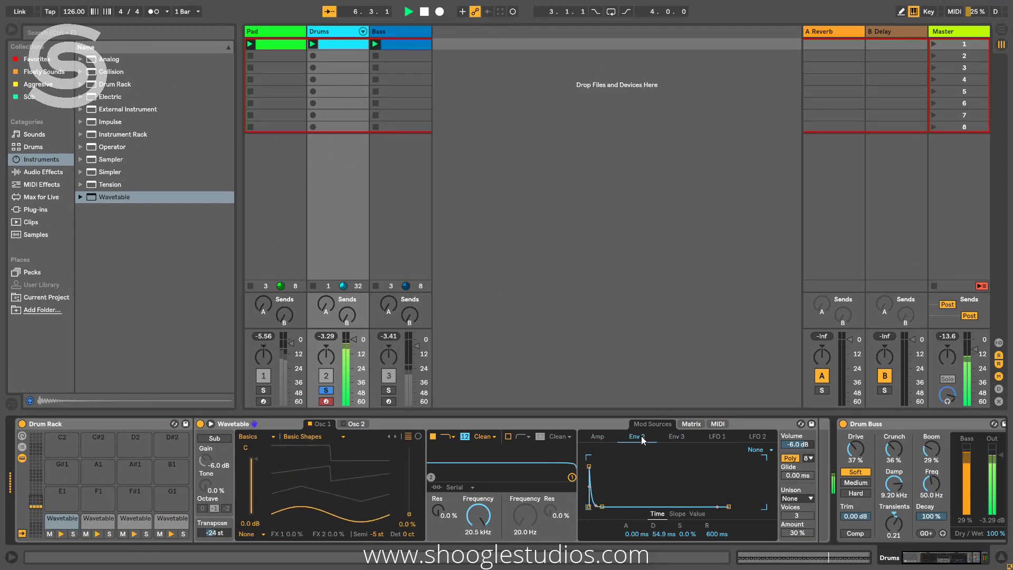
left_click(693, 424)
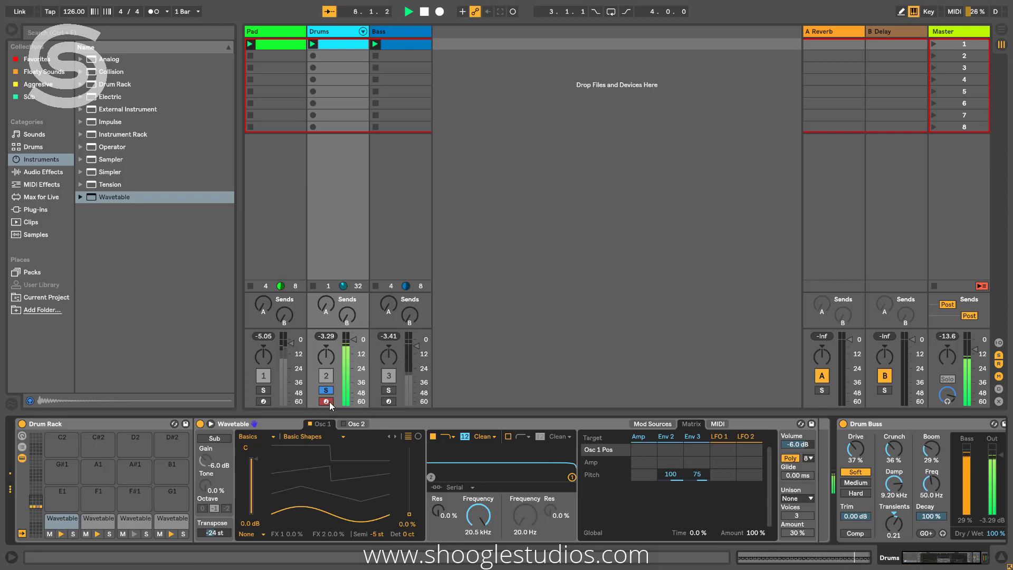
Audition the second, third and fourth drum pads in solo, raising the master volume slightly.
left_click(109, 534)
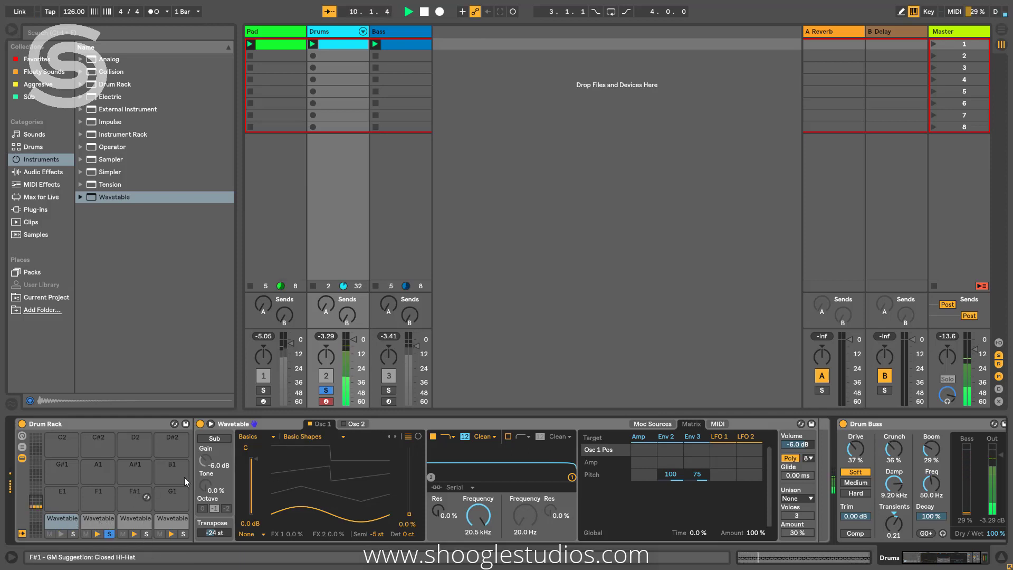
left_click_drag(982, 350, 981, 348)
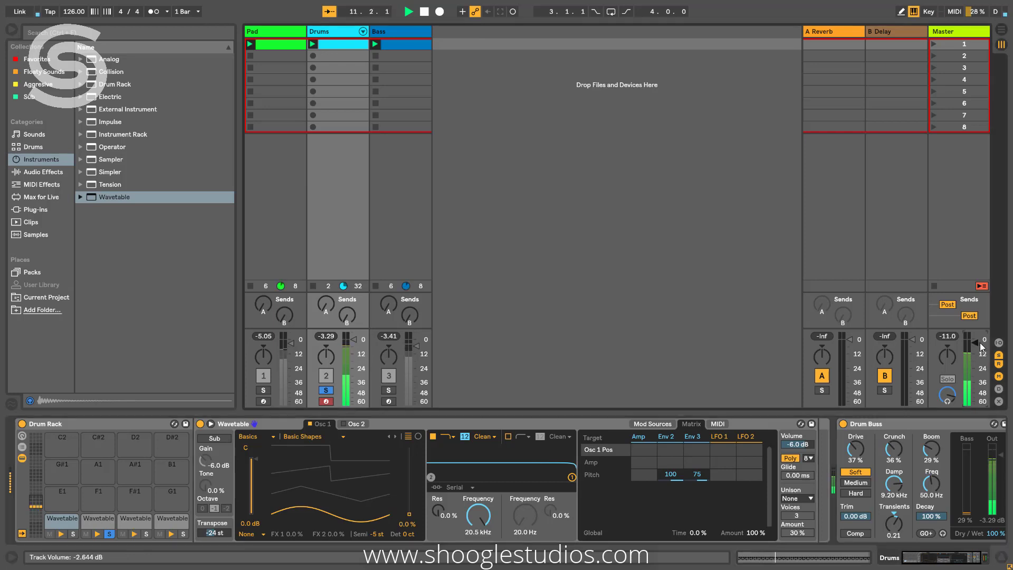
left_click(146, 534)
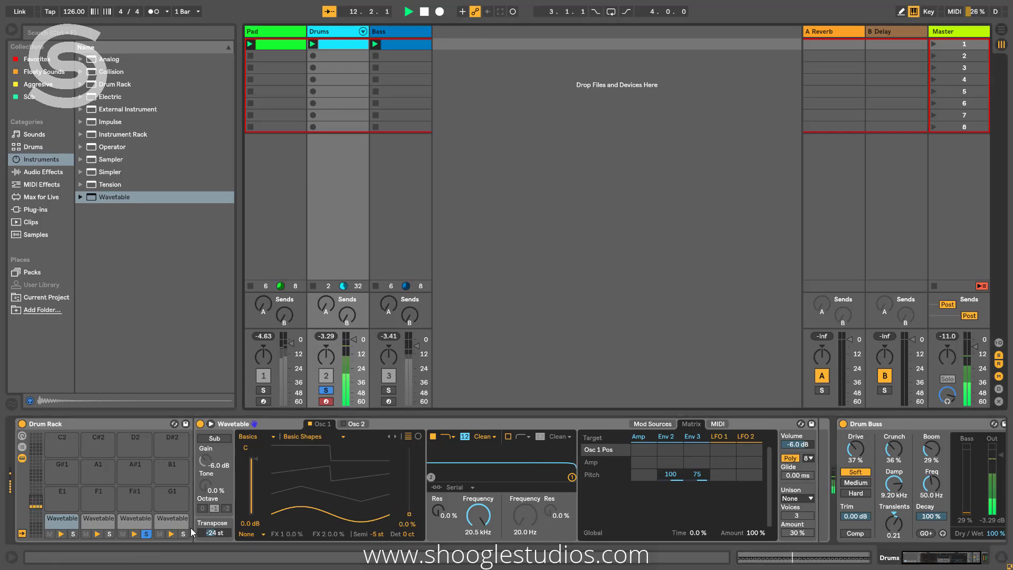
left_click(183, 534)
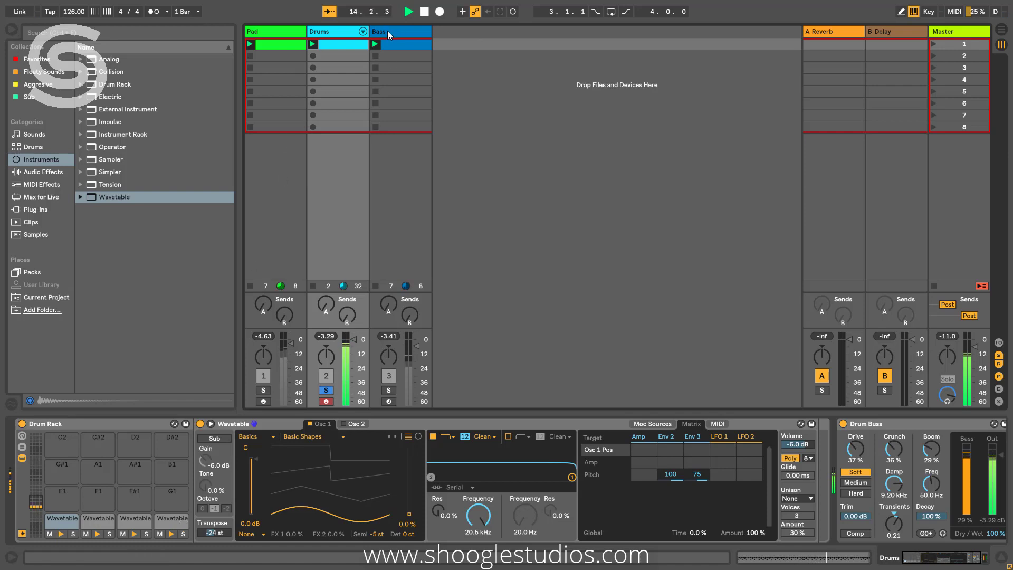
Solo the Bass track, try its volume at about -9.7 dB, and turn its solo off.
left_click(390, 389)
left_click(407, 34)
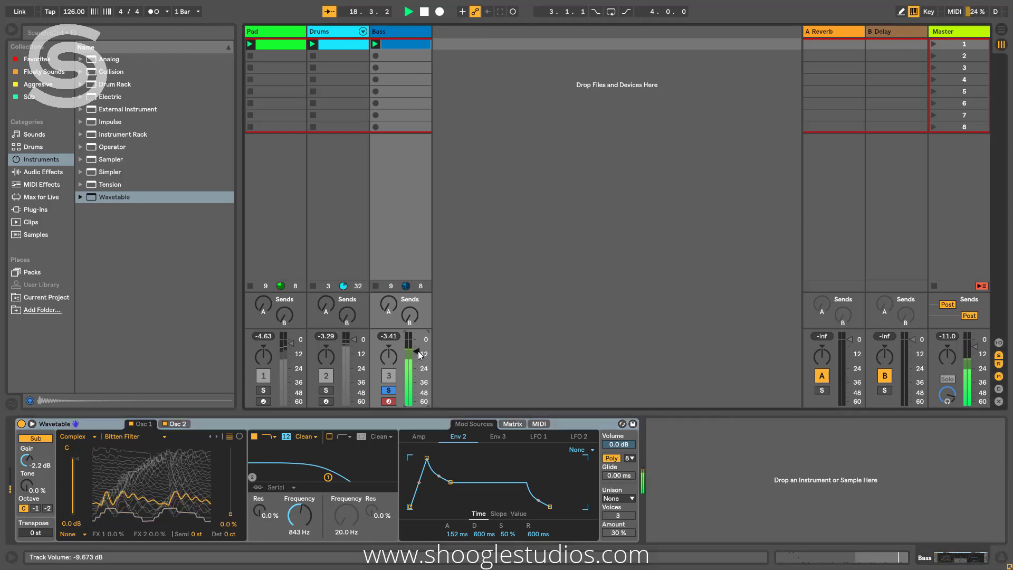
left_click_drag(415, 342, 419, 355)
left_click(389, 390)
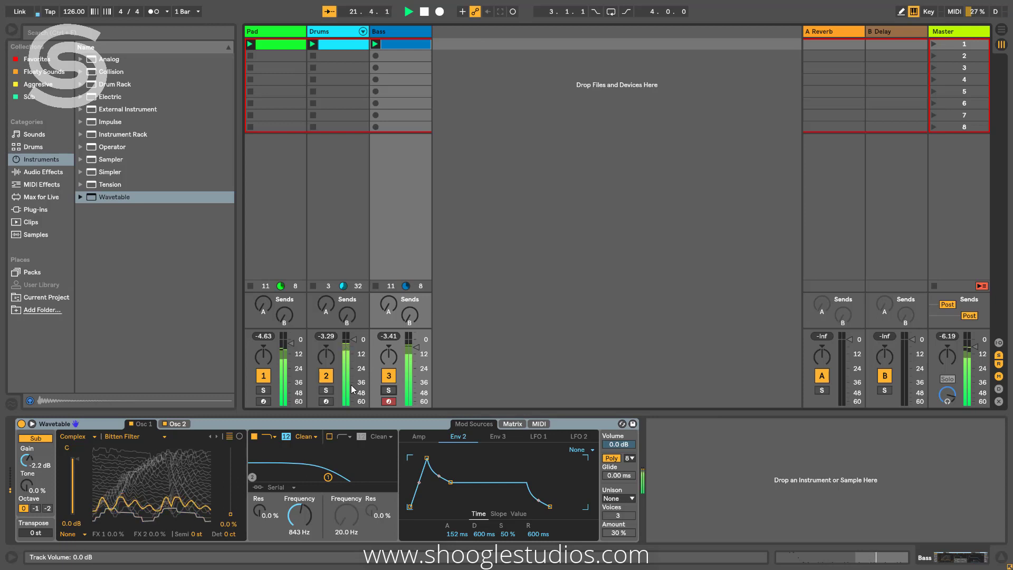
Select and solo the Drums track, and start playback.
left_click(333, 31)
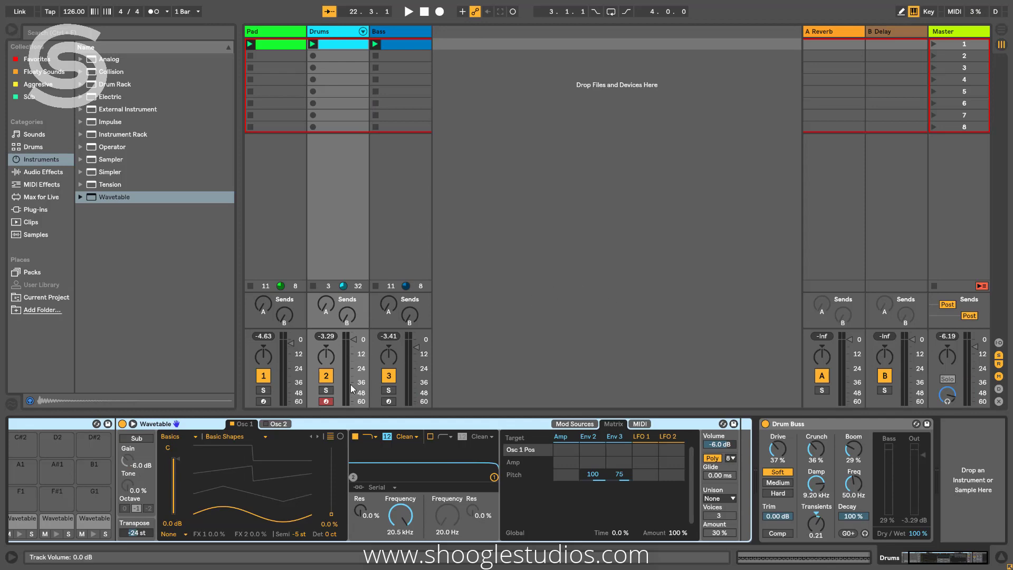
left_click(326, 390)
key("space")
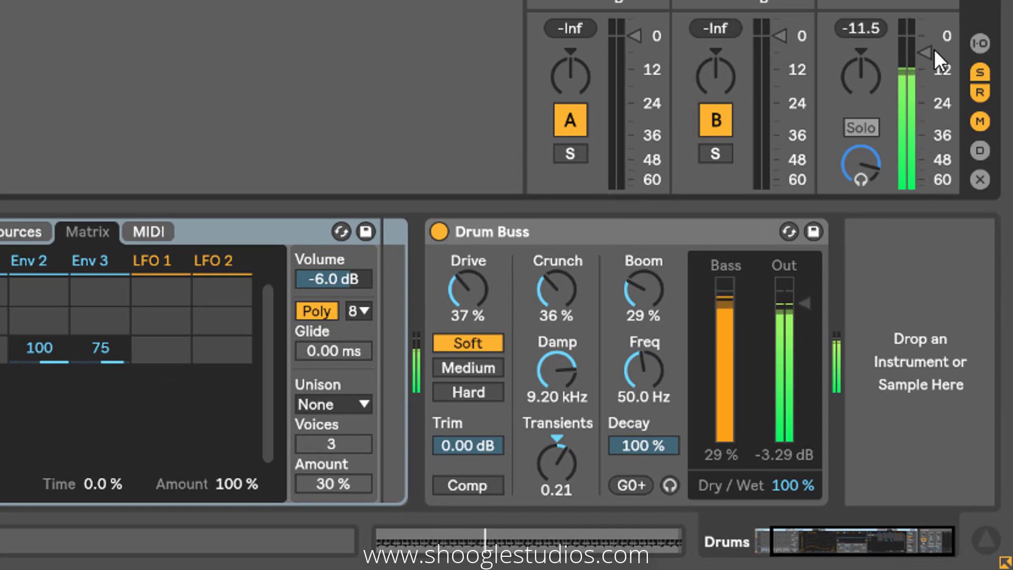
Raise the master volume slightly, and bypass and re-enable Drum Buss to compare the drums with and without it.
left_click_drag(934, 49, 934, 46)
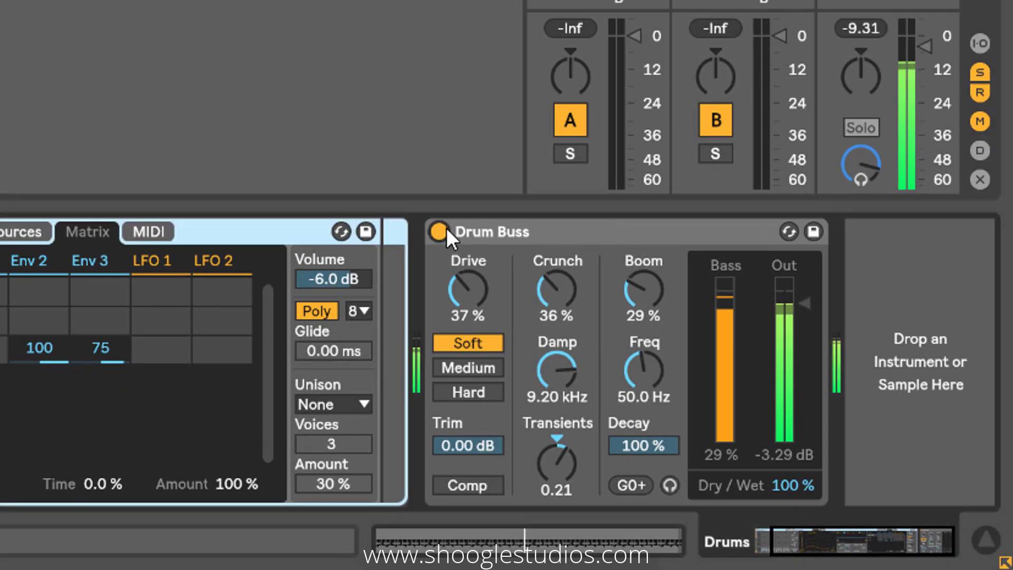
left_click(440, 231)
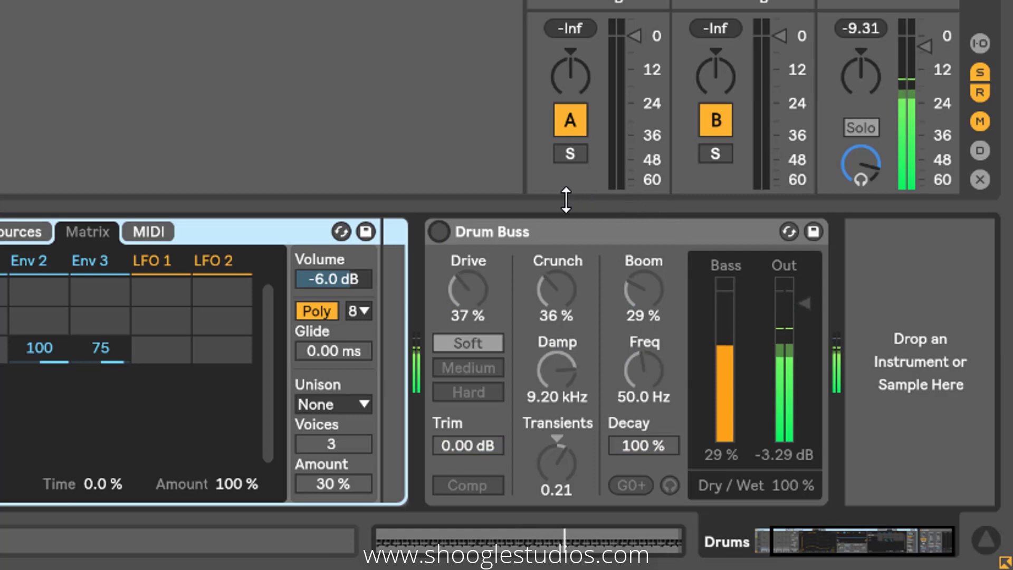
left_click(438, 230)
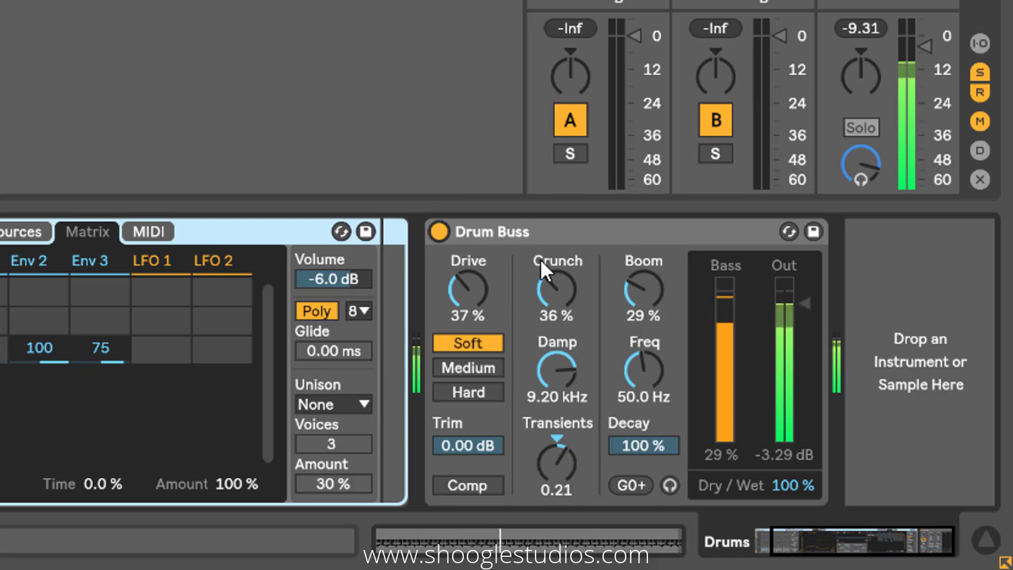
Audition Drum Buss at low and high Drive with the Medium and Hard types, settling on Soft with 38 % Drive.
left_click(477, 286)
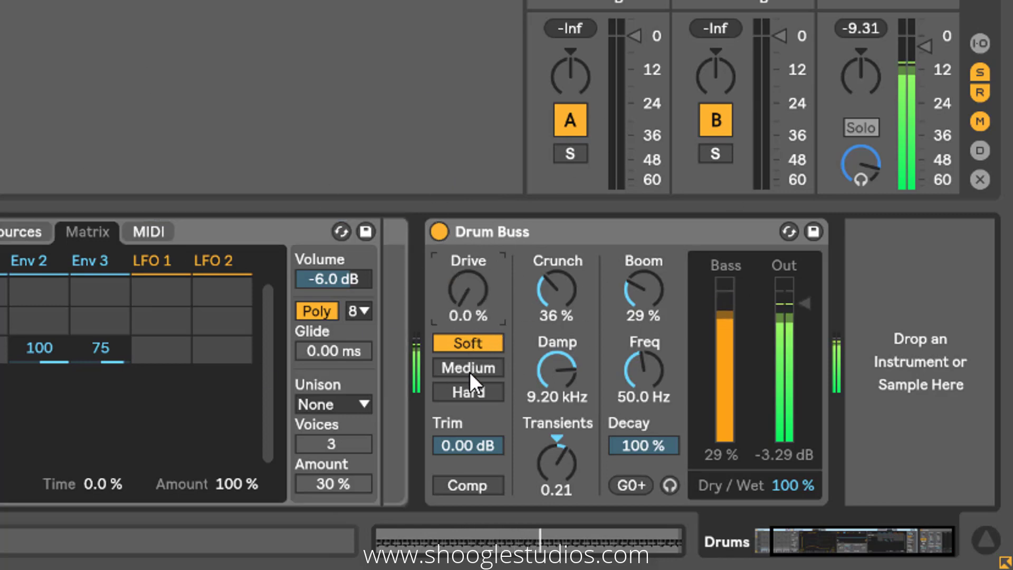
left_click_drag(483, 237, 481, 216)
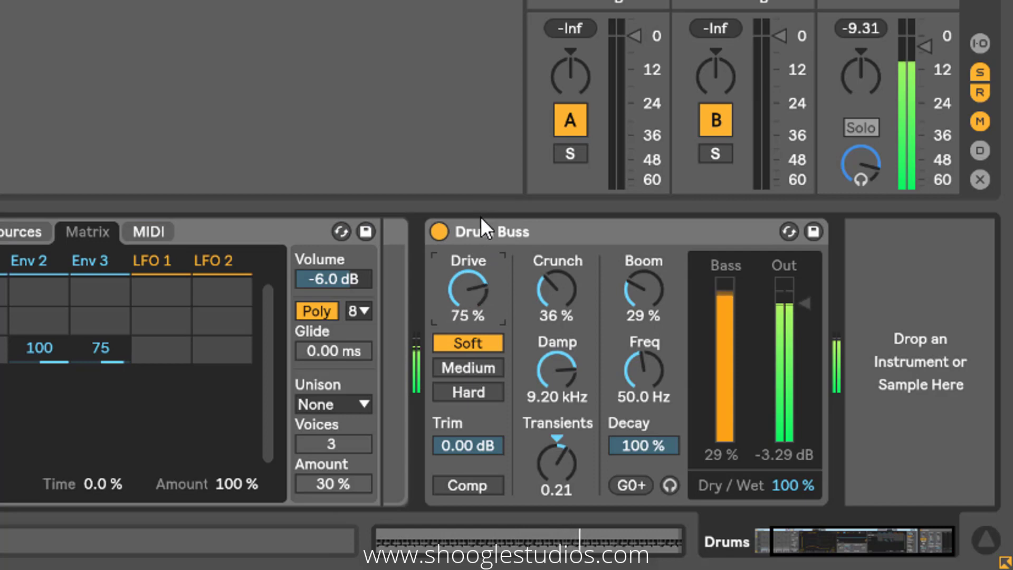
left_click_drag(478, 296, 477, 227)
left_click(468, 364)
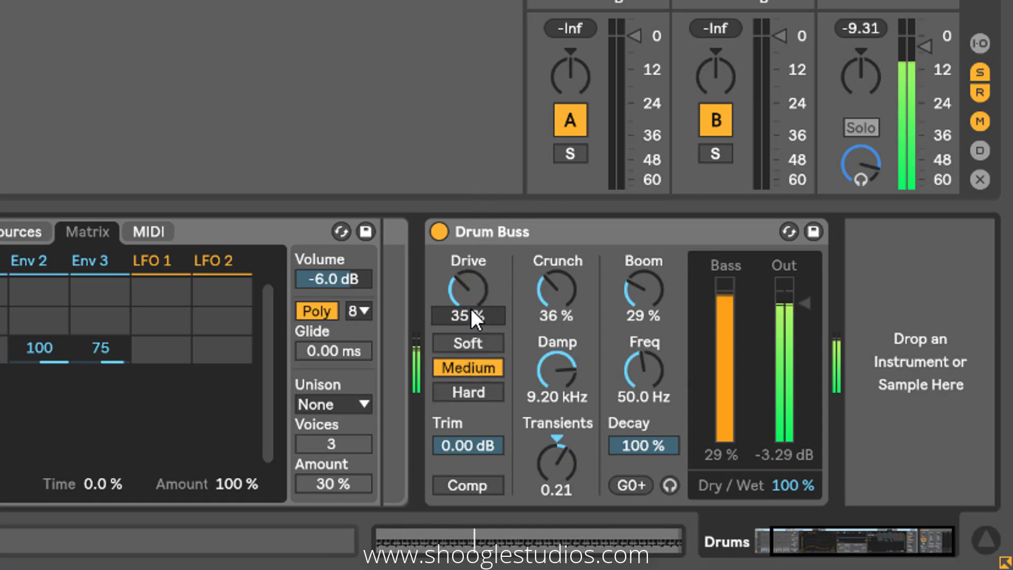
left_click(469, 392)
mouse_move(473, 299)
left_mouse_down()
mouse_move(474, 270)
mouse_move(471, 281)
left_mouse_up()
left_click(467, 346)
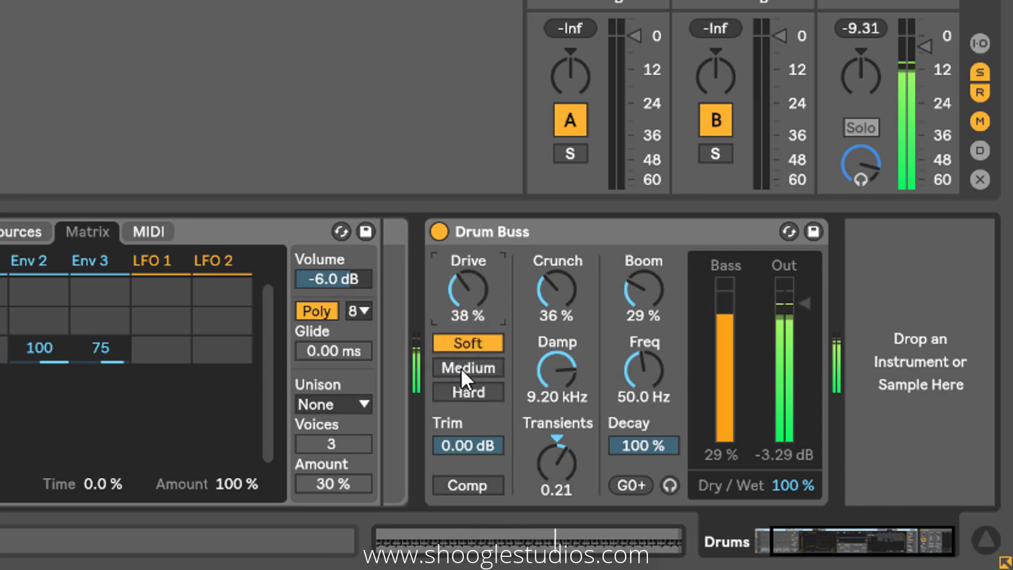
Try the Drum Buss compressor and a Trim of about -3.12 dB, restoring compression to off and Trim to 0.00 dB.
left_click(463, 486)
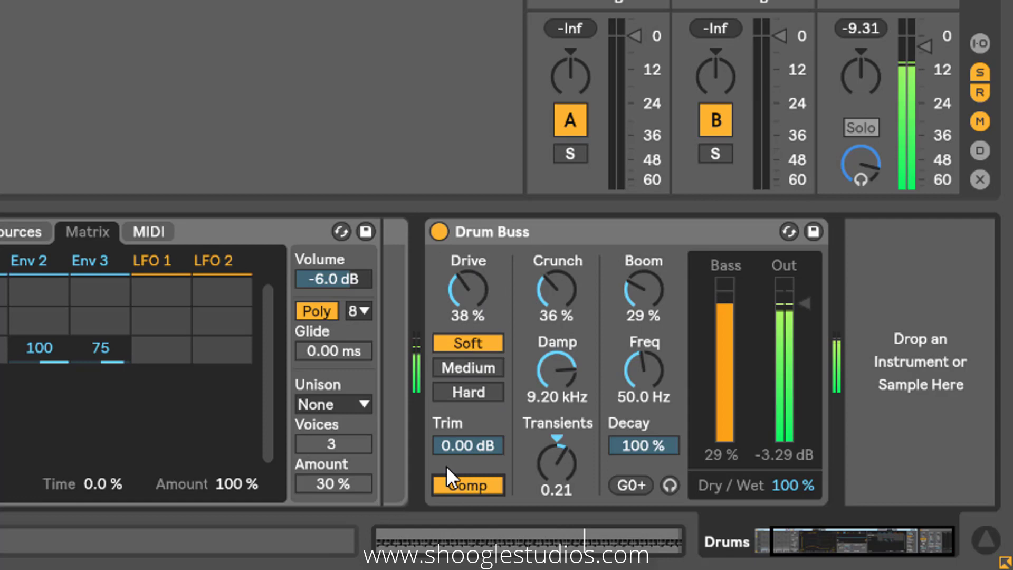
left_click(476, 478)
left_click_drag(479, 448, 473, 493)
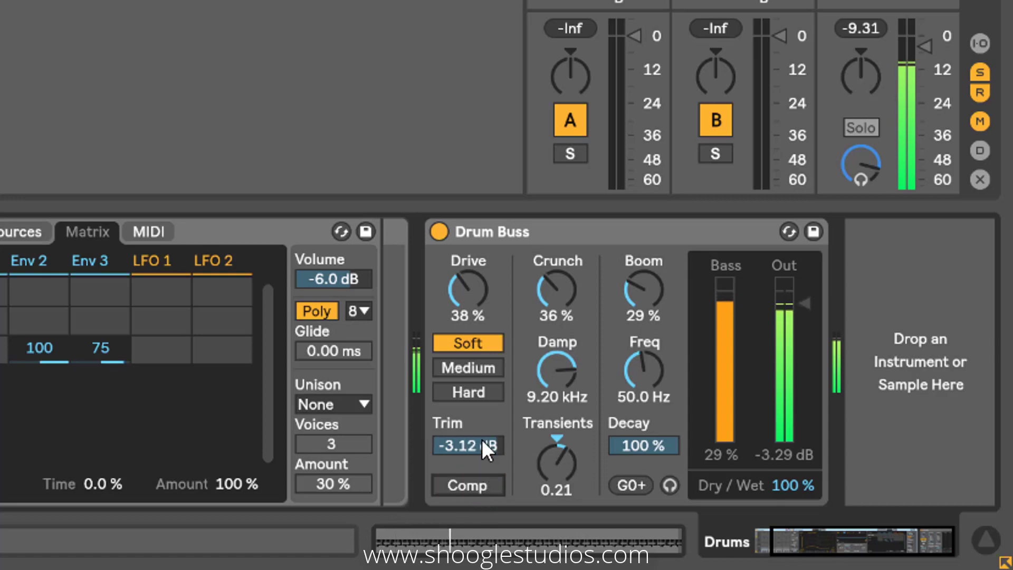
left_click_drag(483, 439, 483, 422)
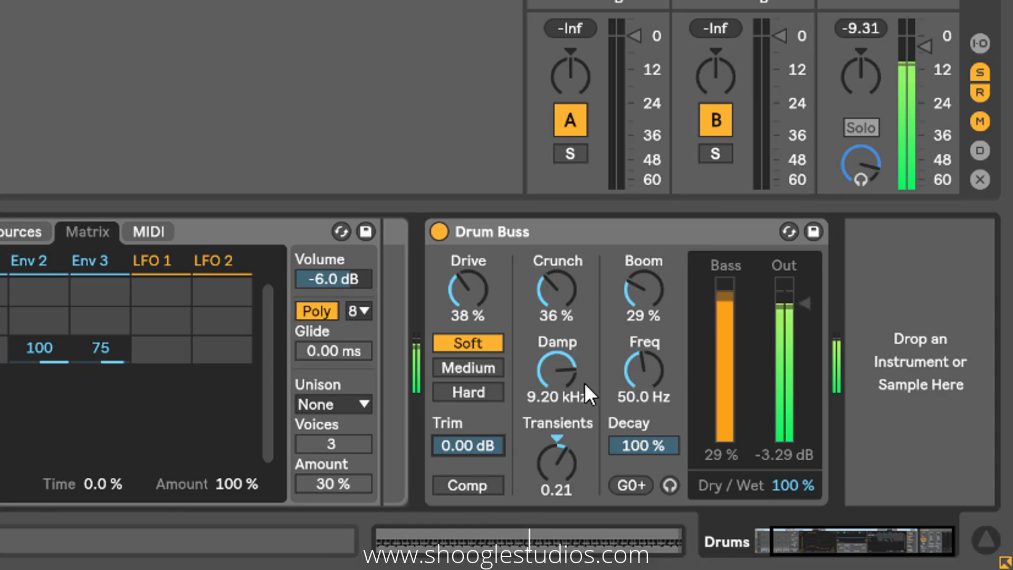
Set the Drum Buss Crunch to 43 % and Damp to 9.34 kHz.
left_click_drag(567, 286, 555, 271)
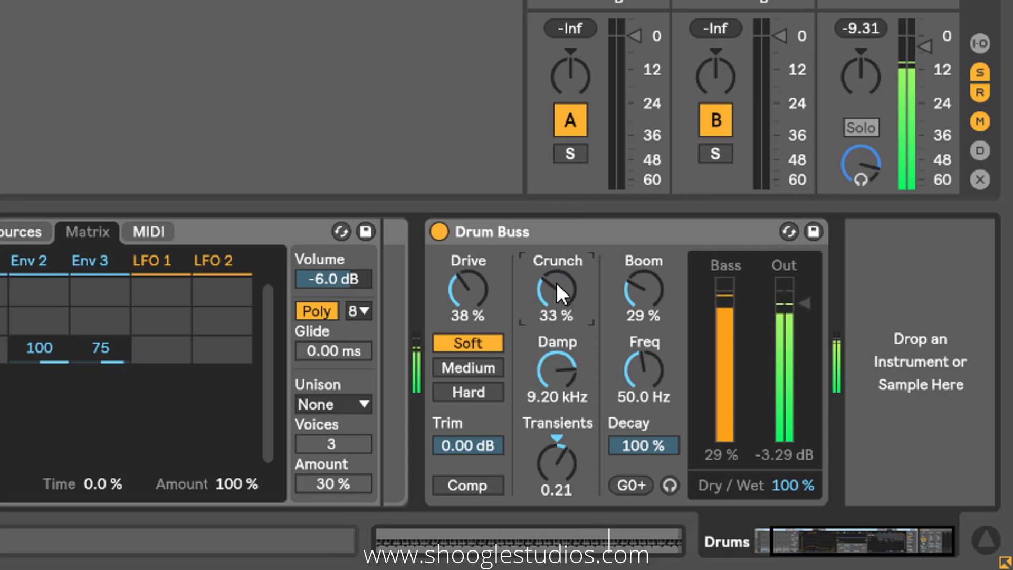
key("Delete")
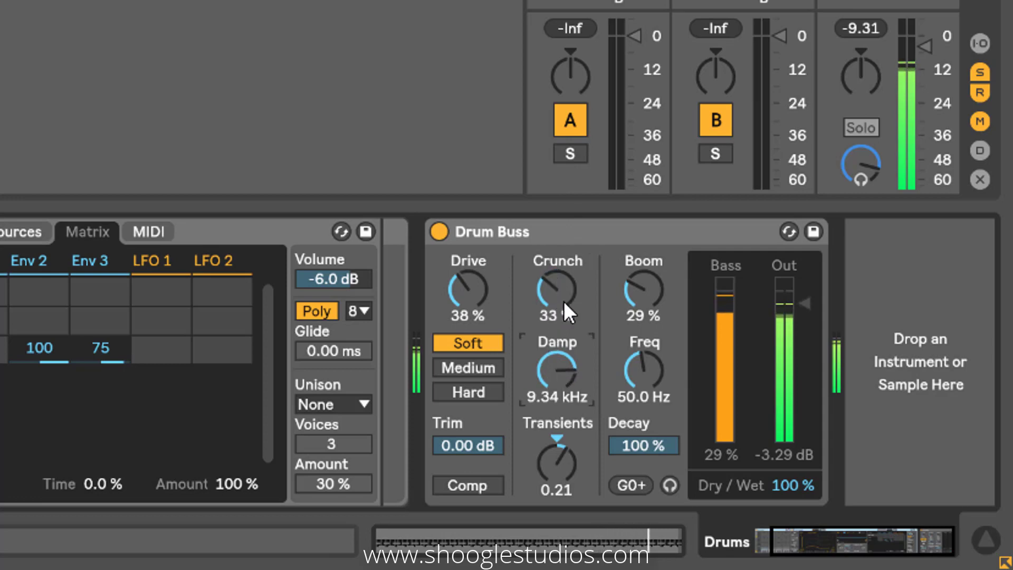
left_click_drag(563, 301, 559, 307)
left_click_drag(554, 445, 555, 388)
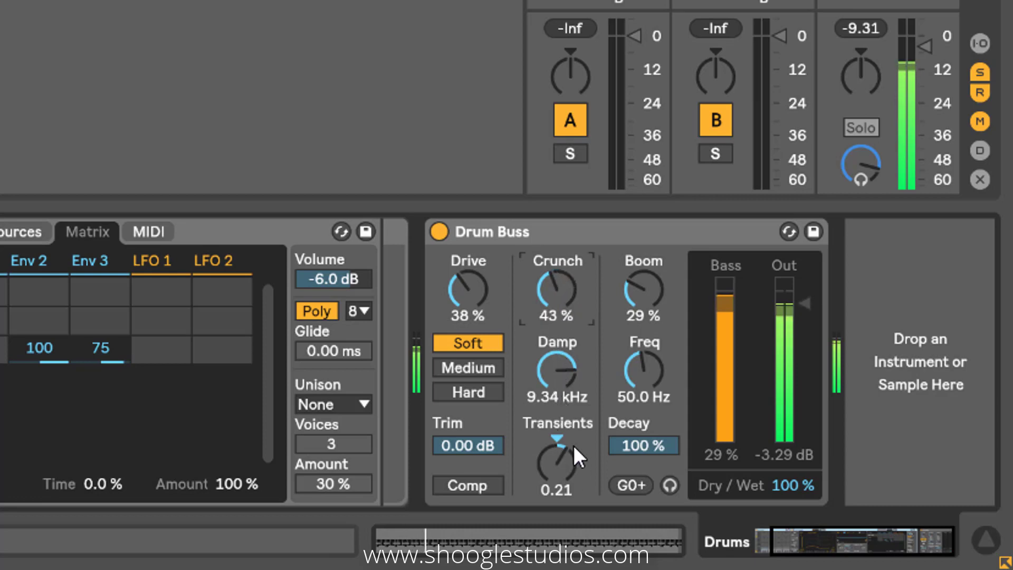
Audition the Drum Buss Transients at 0.00 and at about -0.65, settling on 0.29.
left_click_drag(558, 467, 563, 446)
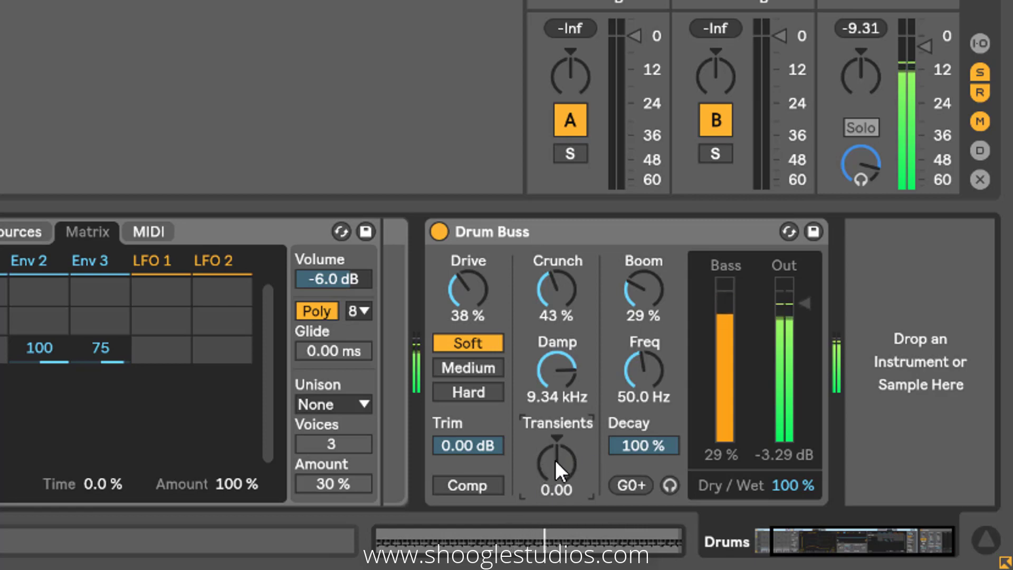
left_click_drag(555, 460, 548, 517)
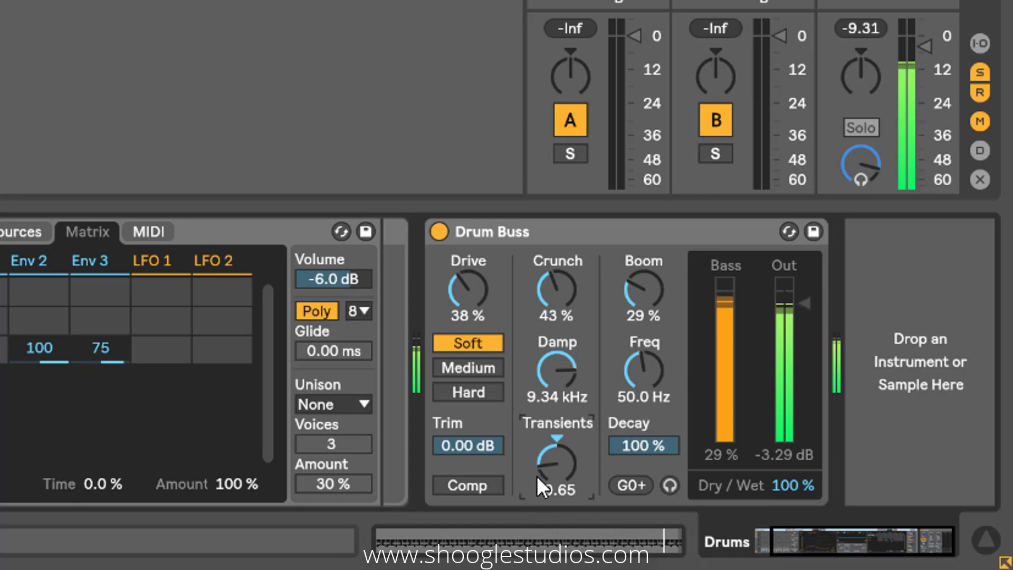
left_click_drag(553, 458, 571, 377)
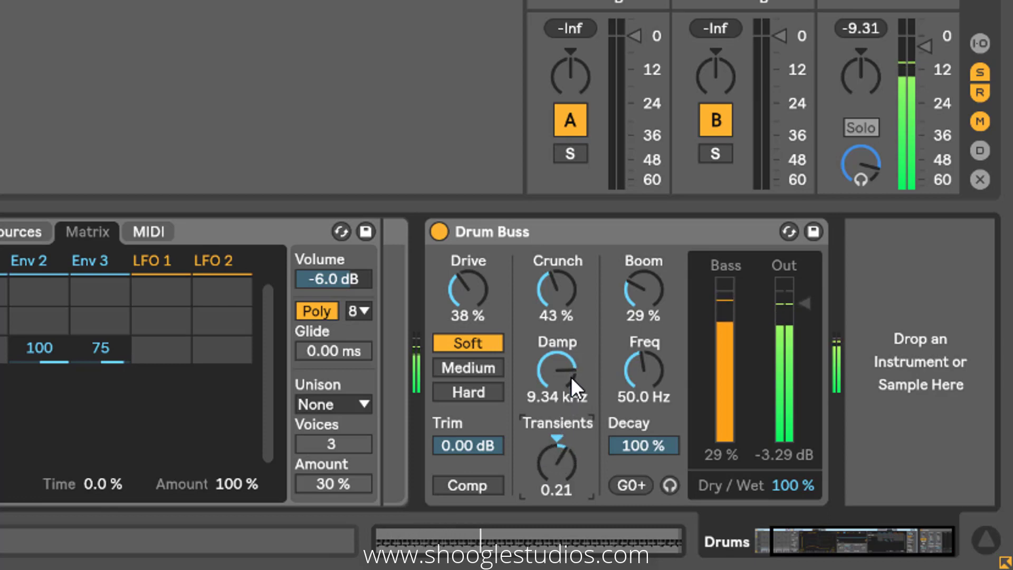
left_click_drag(568, 462, 565, 451)
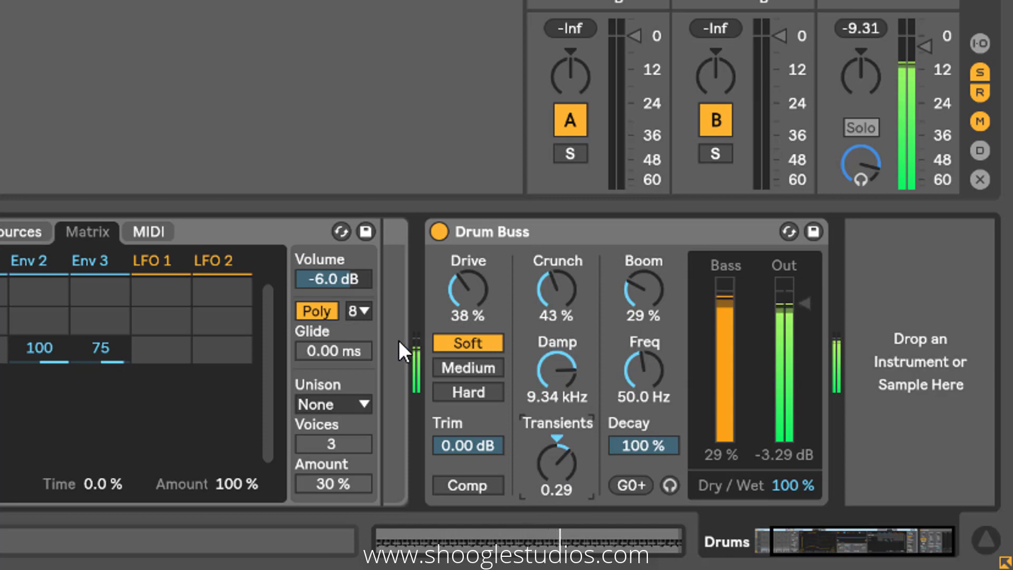
Try different Drum Buss Boom amounts, settling on 27 % Boom with Freq at 49.7 Hz, and adjust the Decay.
left_click_drag(640, 370, 641, 385)
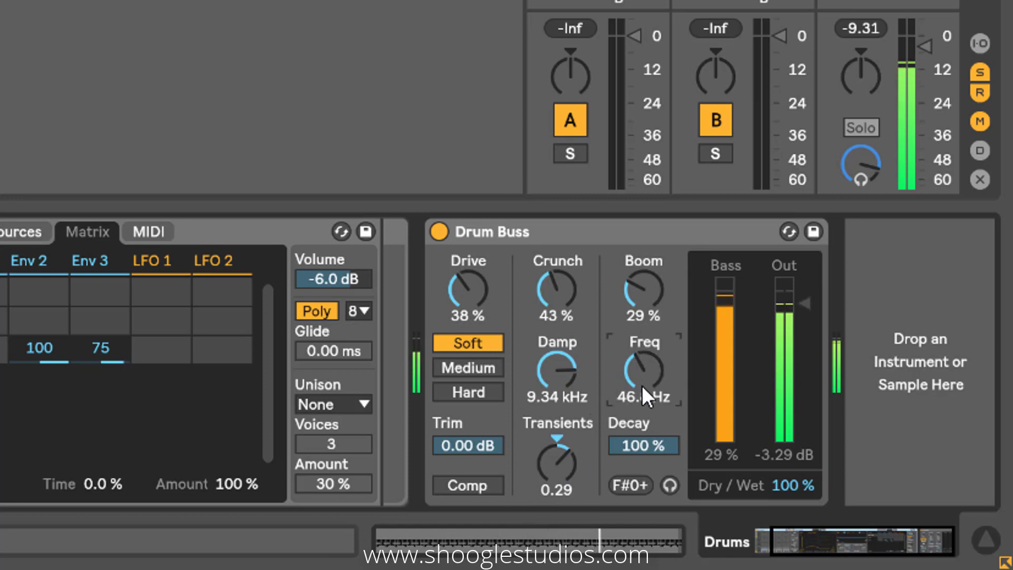
mouse_move(649, 309)
left_mouse_down()
mouse_move(667, 163)
mouse_move(641, 268)
mouse_move(640, 316)
left_mouse_up()
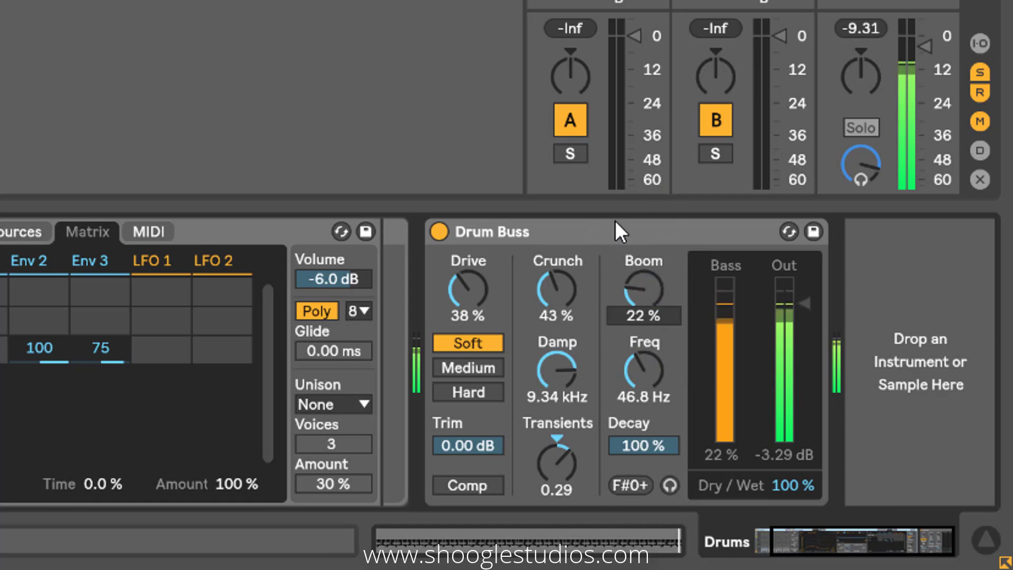
left_click_drag(643, 266, 655, 250)
left_click_drag(638, 370, 648, 349)
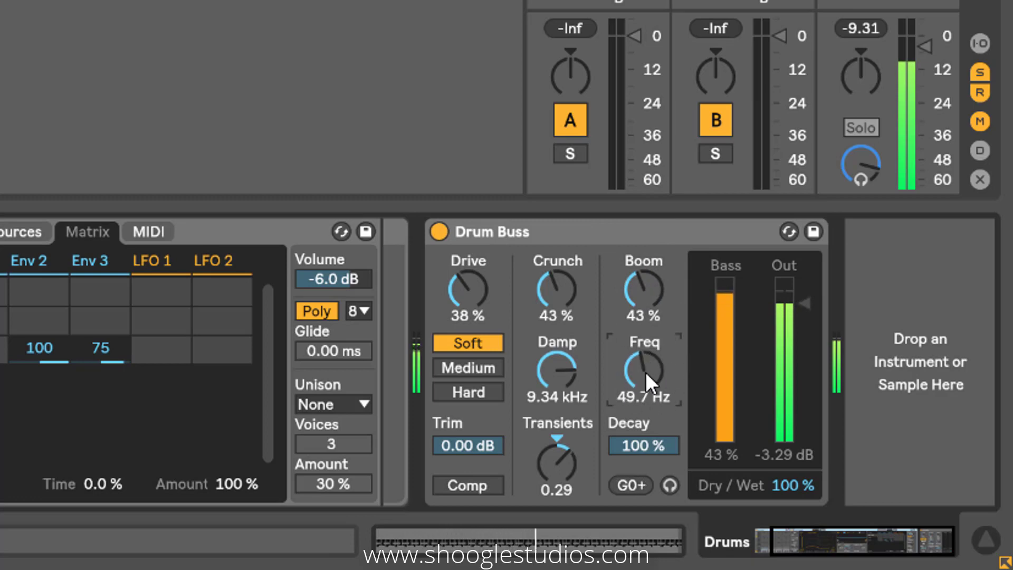
left_click_drag(651, 297, 651, 332)
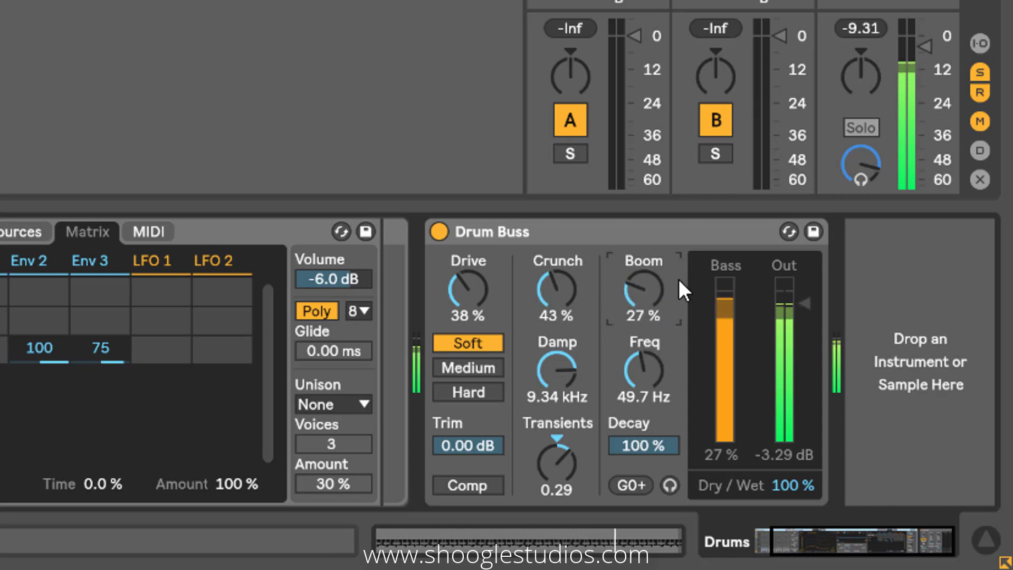
left_click_drag(632, 447, 649, 396)
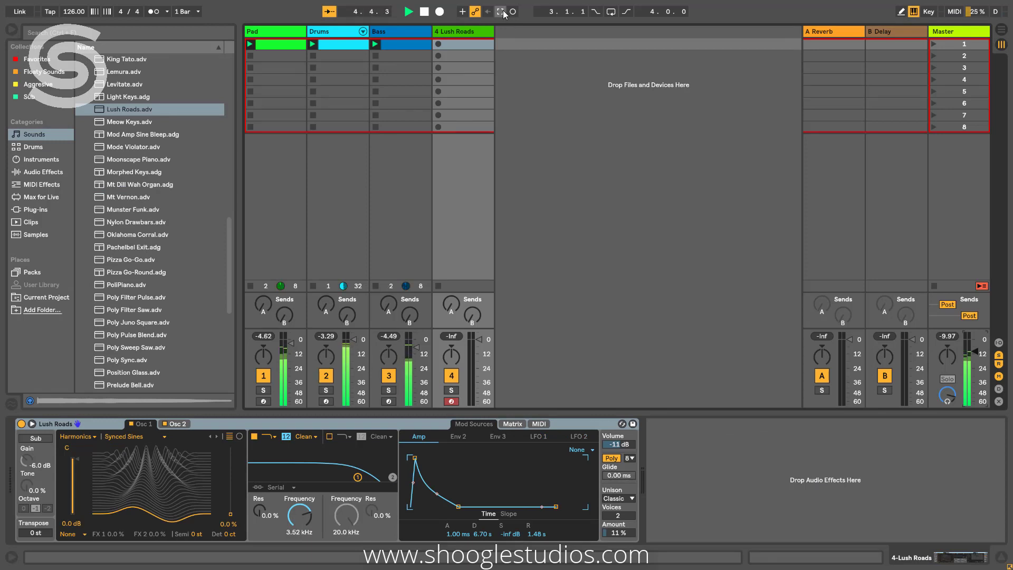
Capture a played part on the Lush Roads track as a MIDI clip, and set its loop to bars 3 to 5.
key("a")
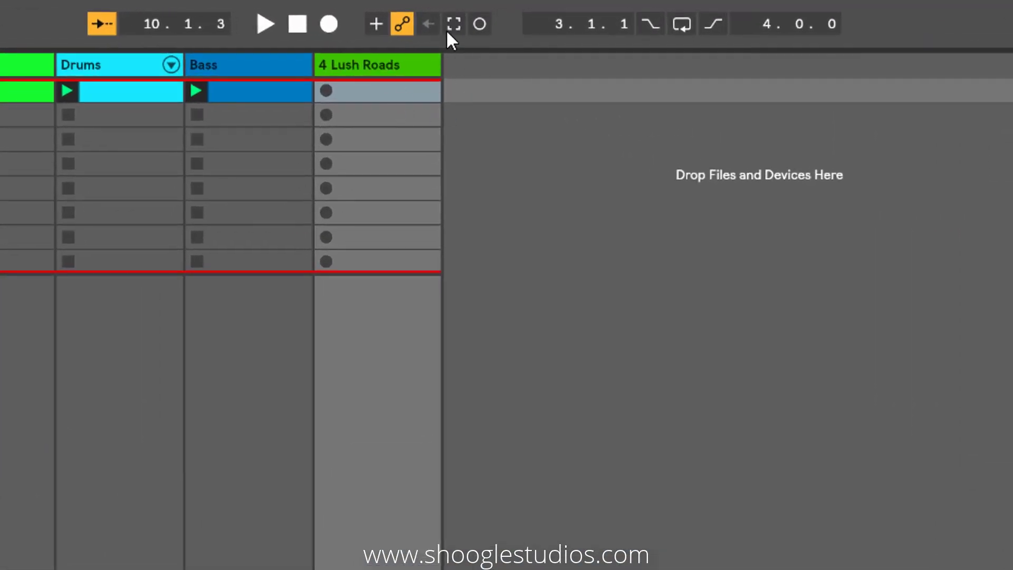
left_click(455, 27)
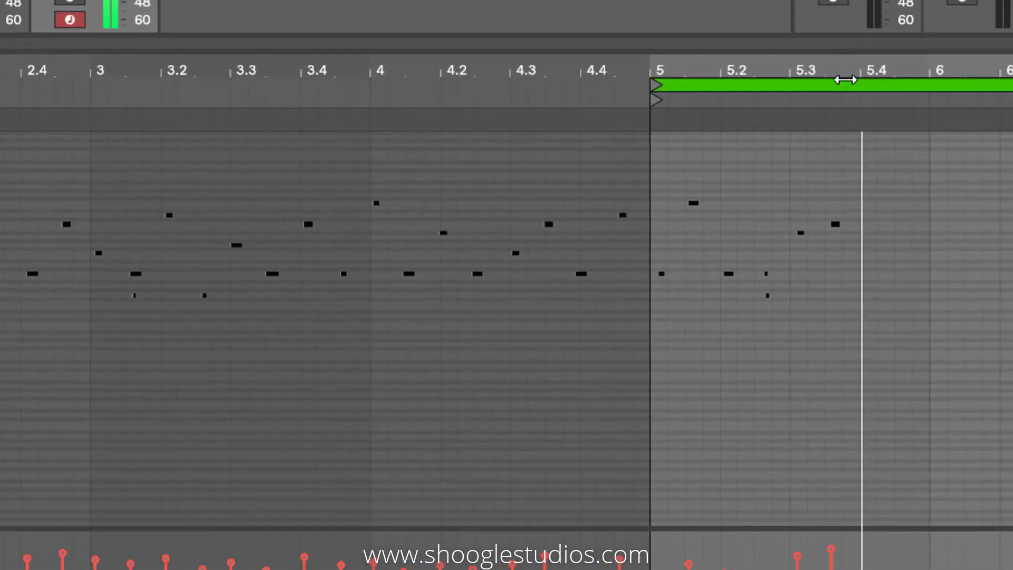
left_click_drag(846, 79, 297, 70)
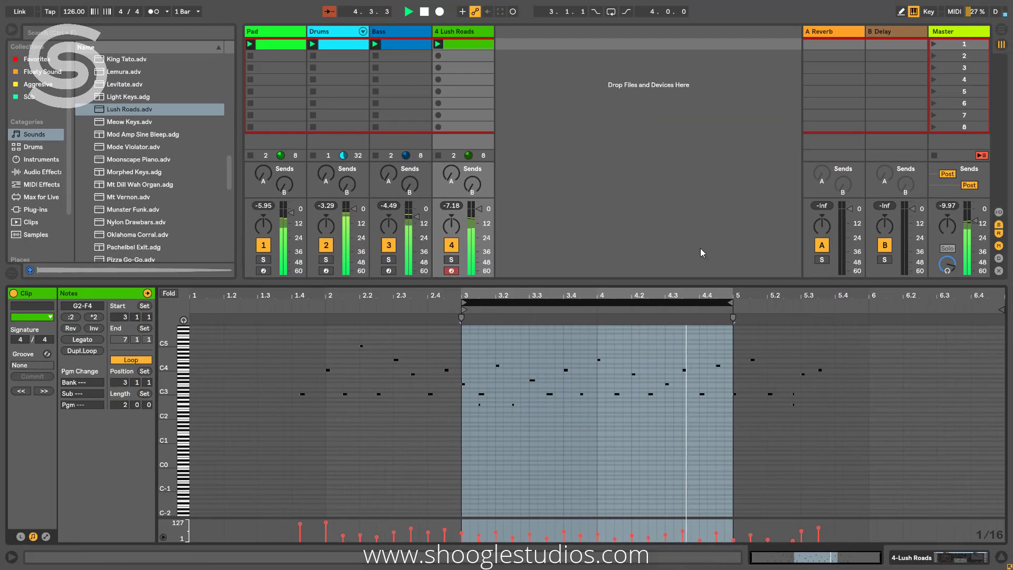
Lower the Lush Roads track volume to about -5.35 dB and show the track's Wavetable device.
left_click_drag(478, 210, 479, 213)
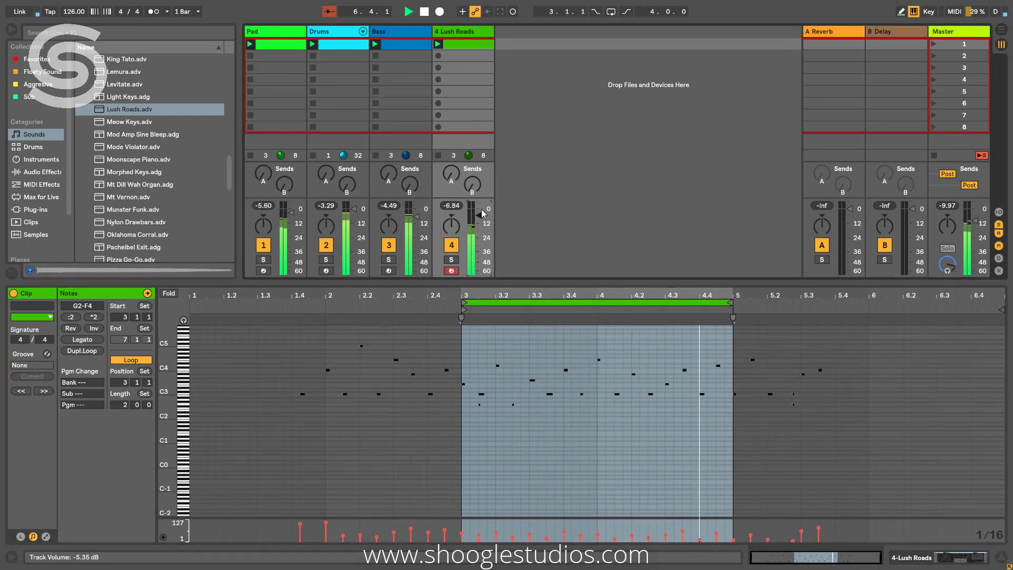
left_click(467, 29)
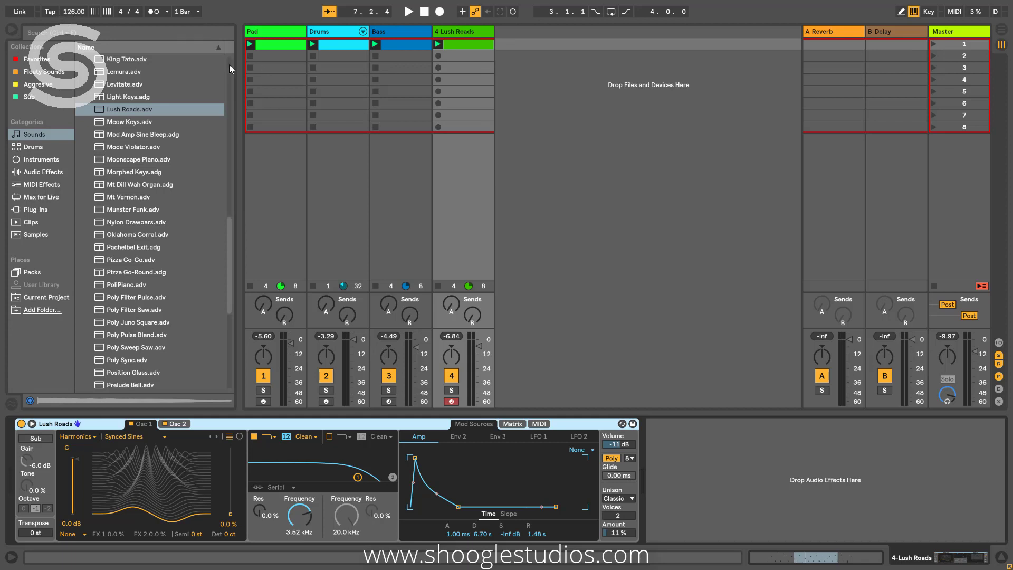
During playback, expand the Lush Roads Wavetable and enlarge its oscillator, envelope and LFO displays to nearly full height.
key("space")
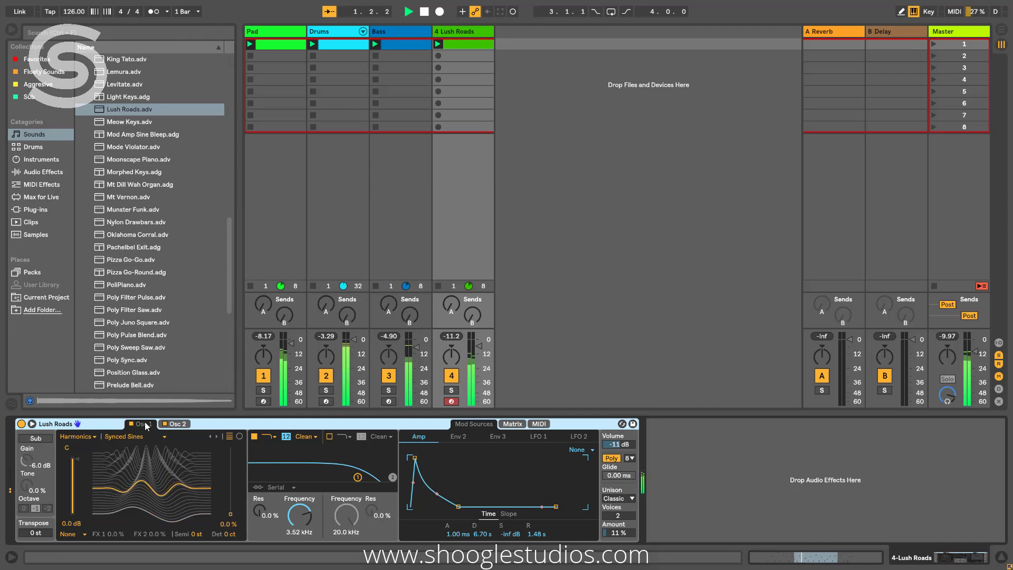
left_click(32, 426)
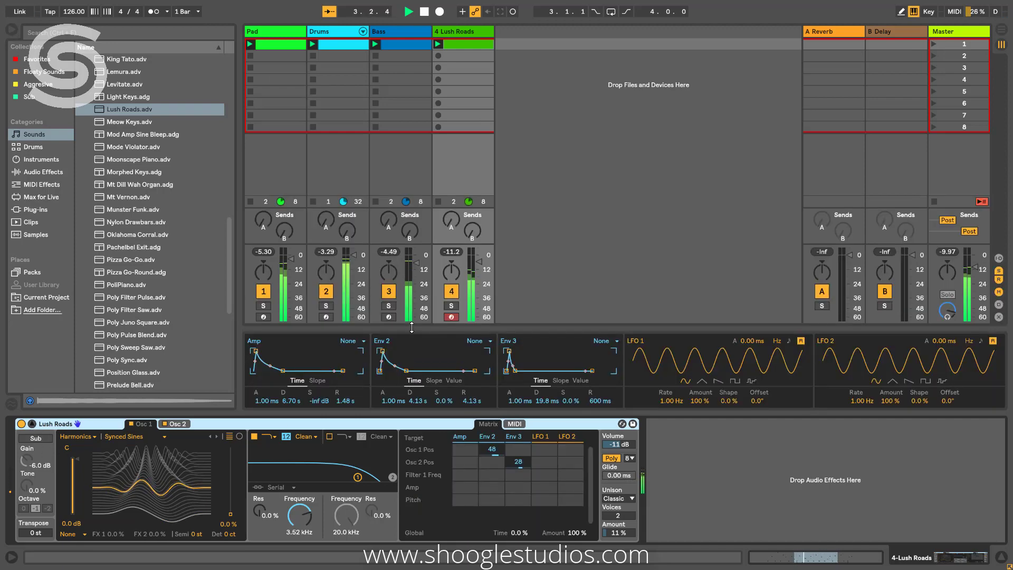
left_click_drag(412, 327, 431, 23)
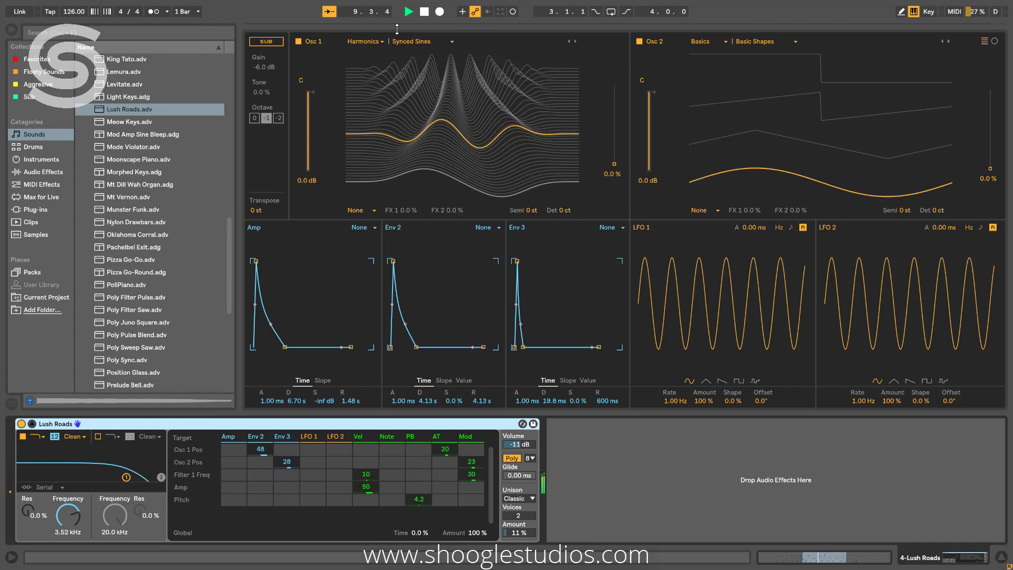
key("space")
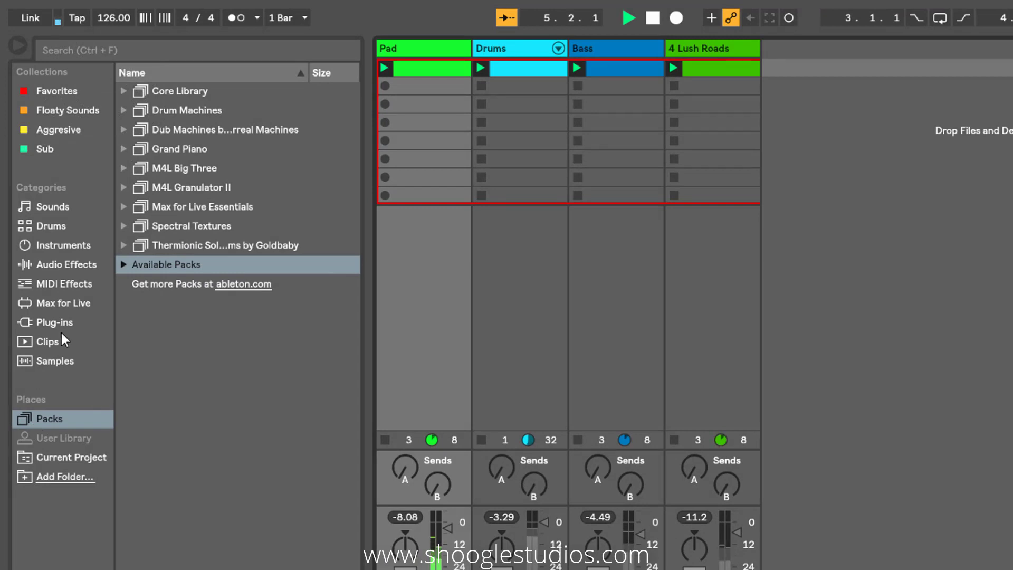
Look through the available packs and the Sounds, Samples and Plug-ins categories in the browser.
left_click(124, 261)
left_click(125, 261)
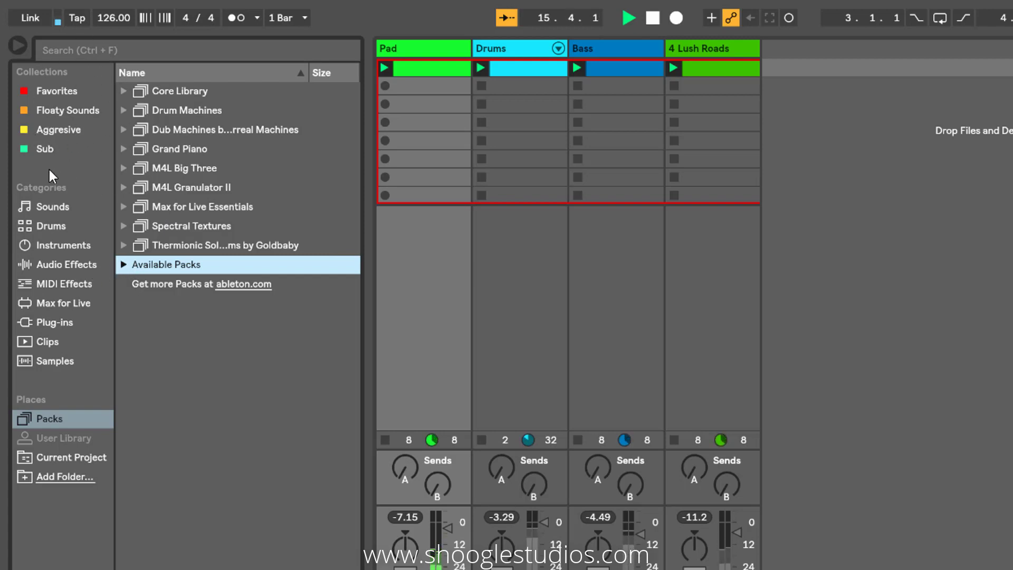
left_click(53, 207)
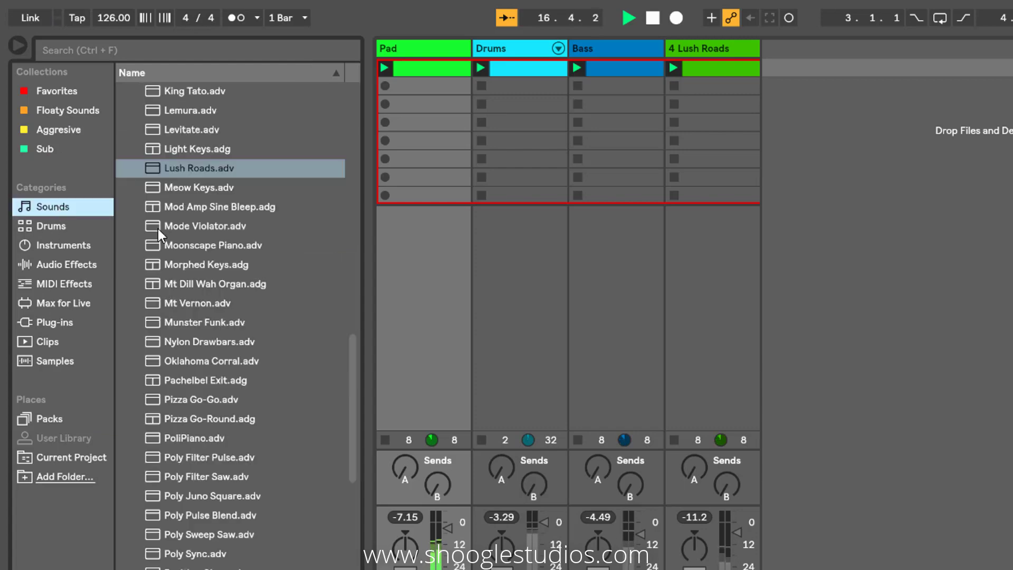
left_click(39, 363)
left_click(61, 324)
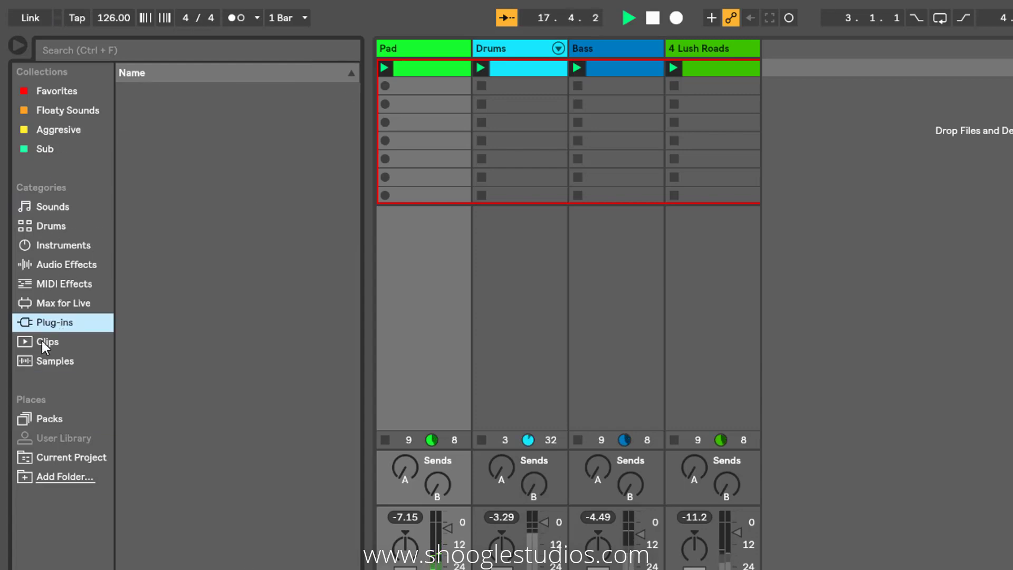
Assign the sample A-Conga Low Slap 1.aif from the Samples category to the purple collection.
left_click(42, 361)
right_click(202, 381)
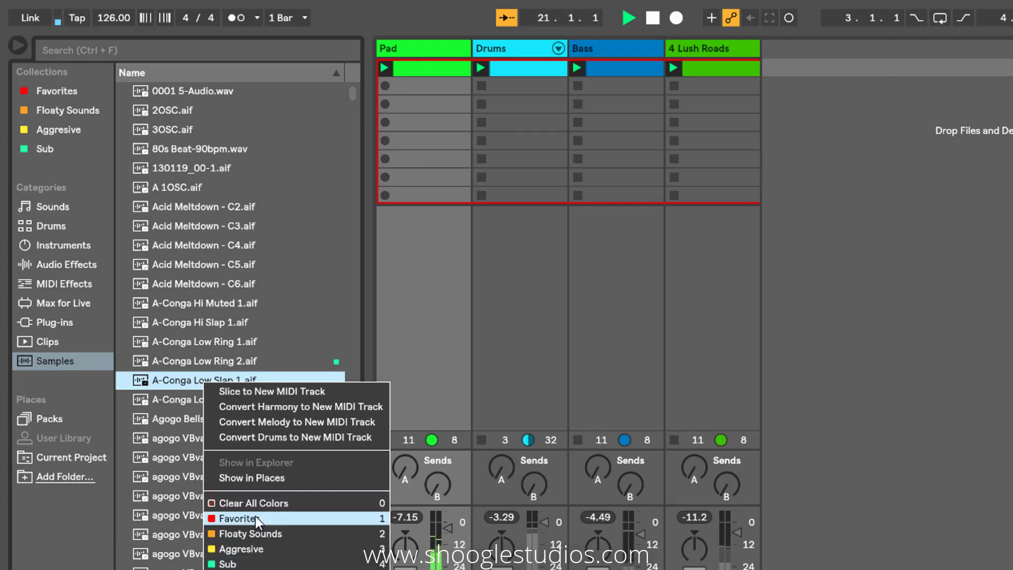
key("5")
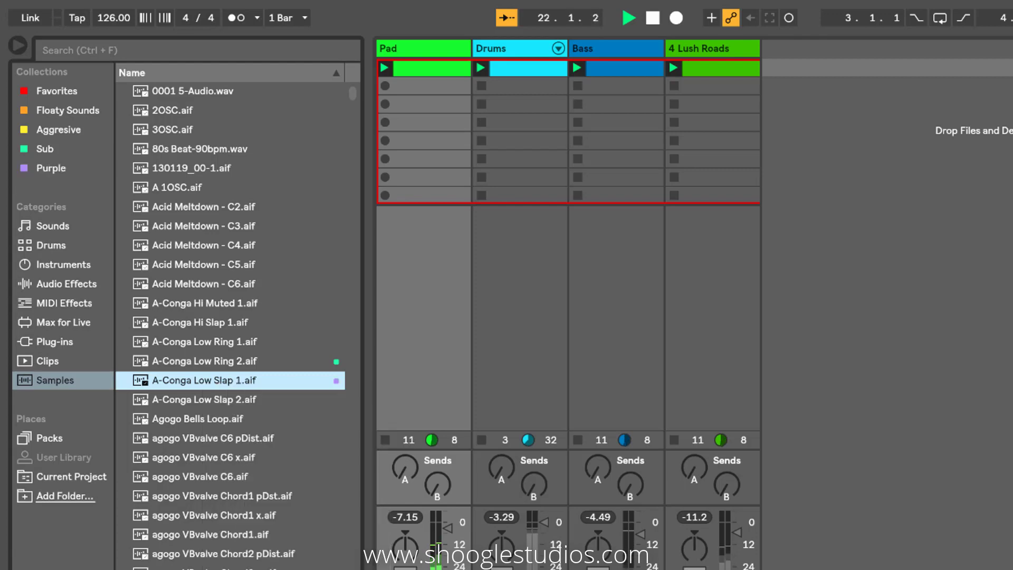
Rename the Purple collection to AIR.
right_click(52, 169)
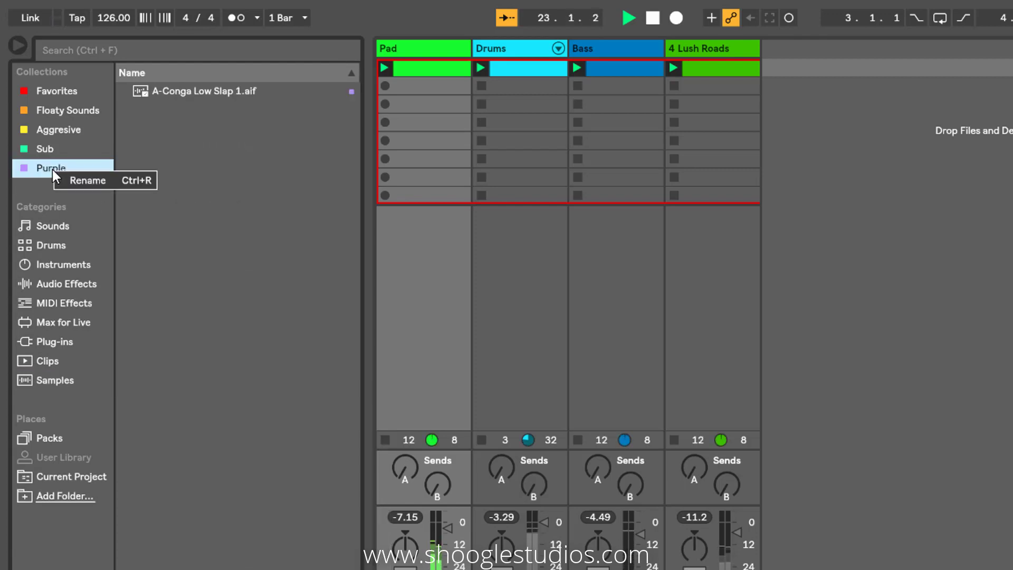
left_click(84, 179)
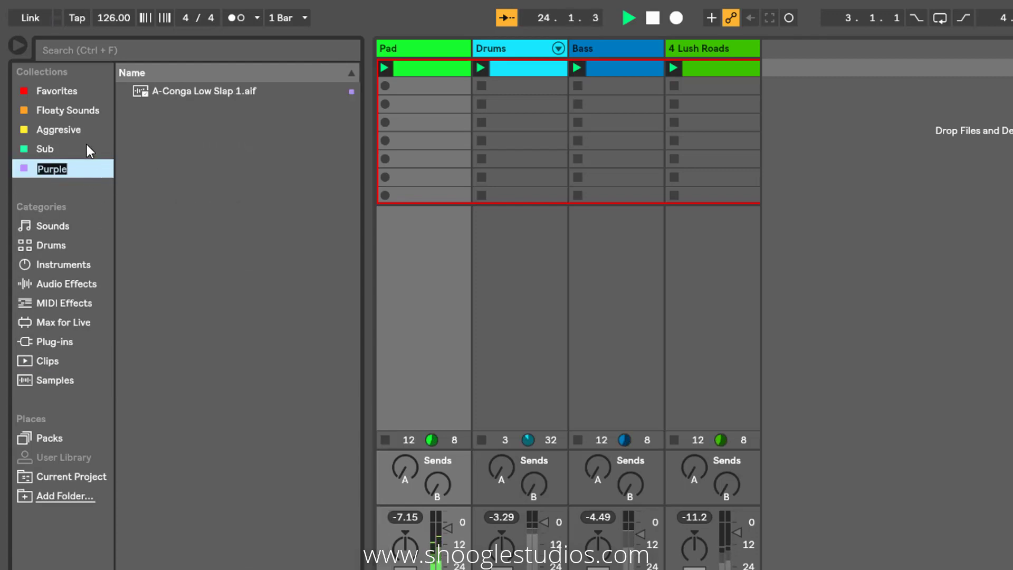
type("AIR")
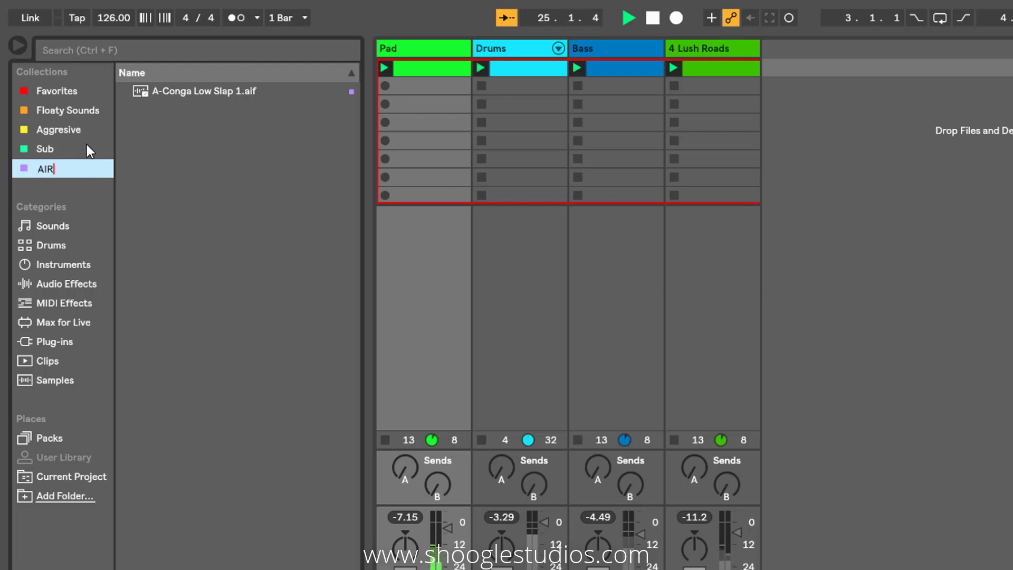
key("Return")
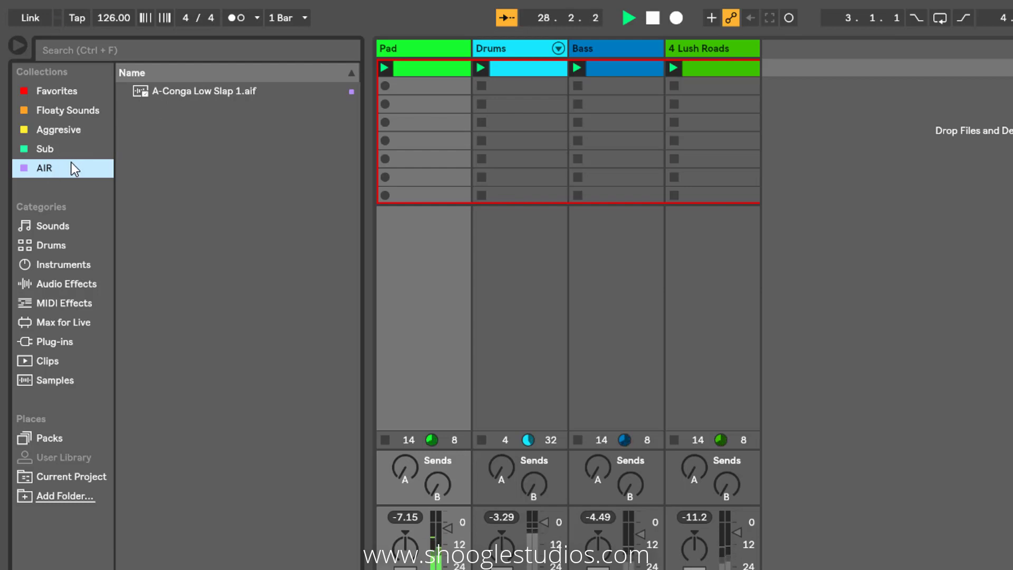
Look through the contents of the Floaty Sounds, Aggresive, Sub and AIR collections.
left_click(62, 113)
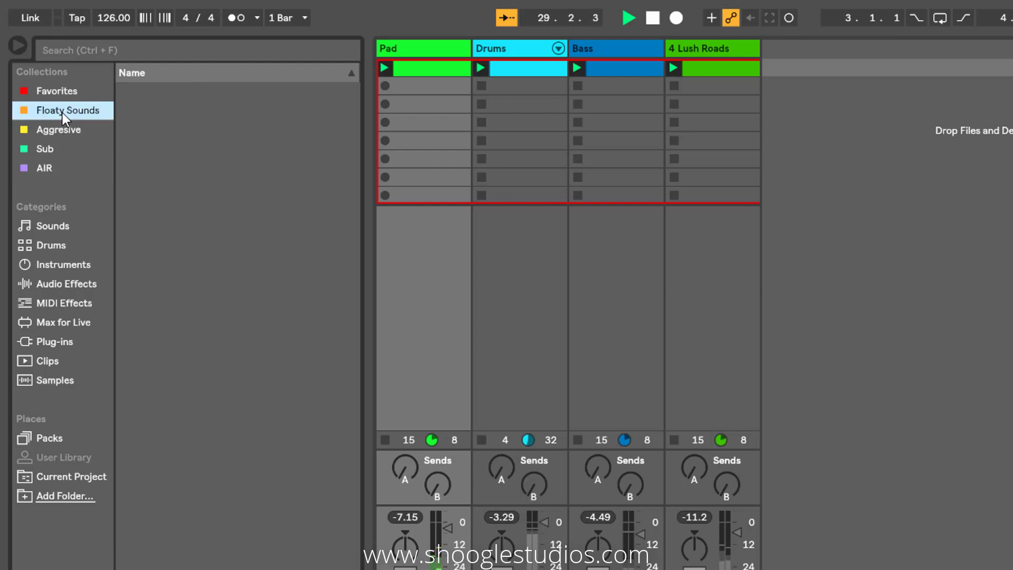
left_click(56, 136)
left_click(54, 149)
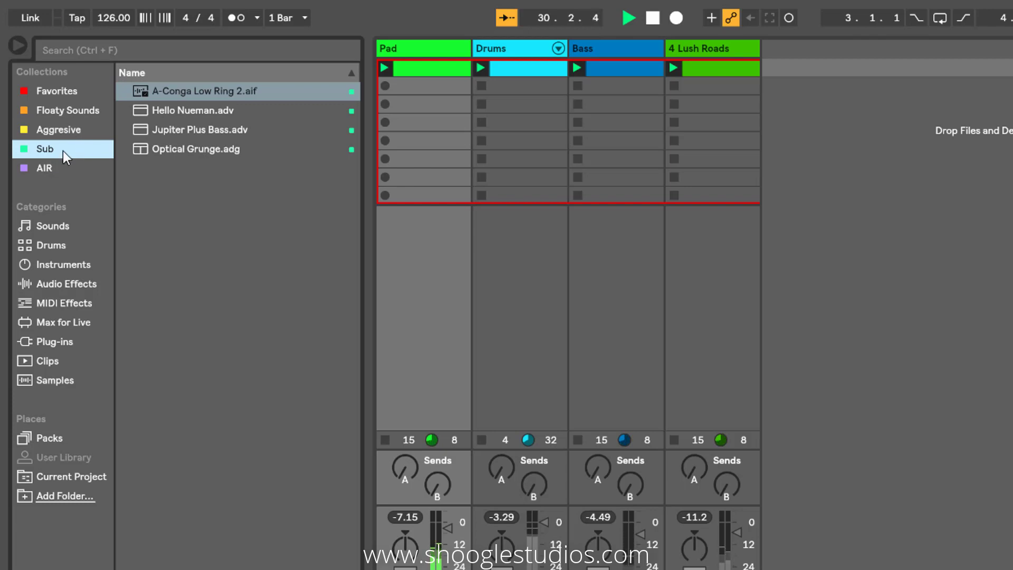
left_click(63, 110)
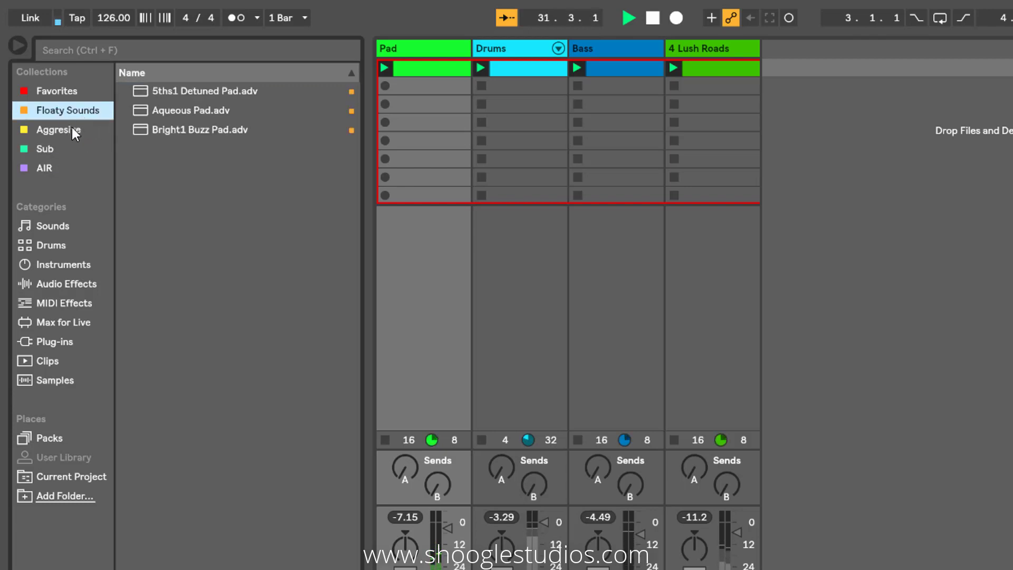
left_click(72, 133)
left_click(46, 149)
left_click(52, 167)
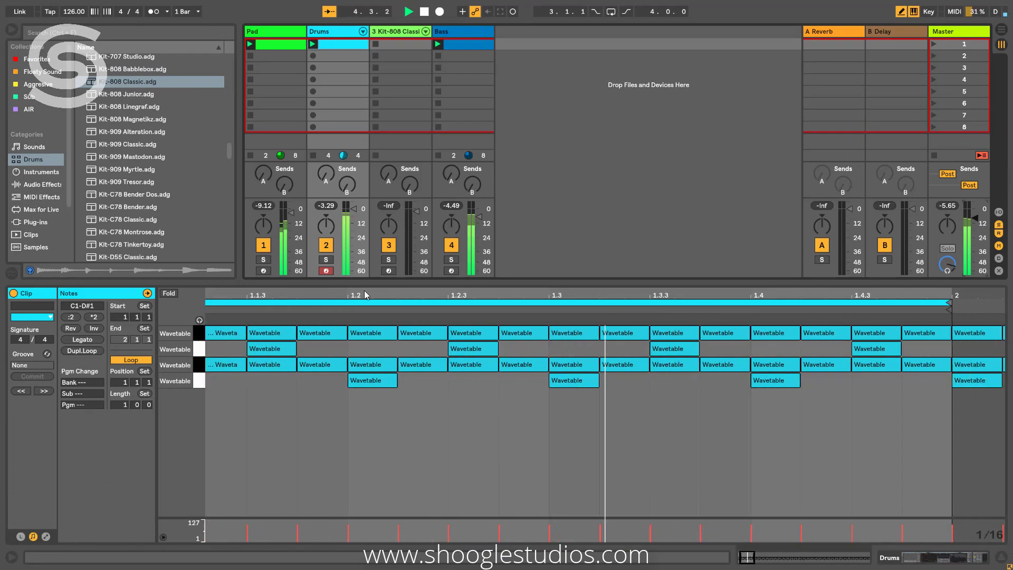
Create an empty MIDI clip in the first slot of the Kit-808 Classic track and show it together with the Drums clip in the note editor.
left_click_drag(366, 294, 264, 264)
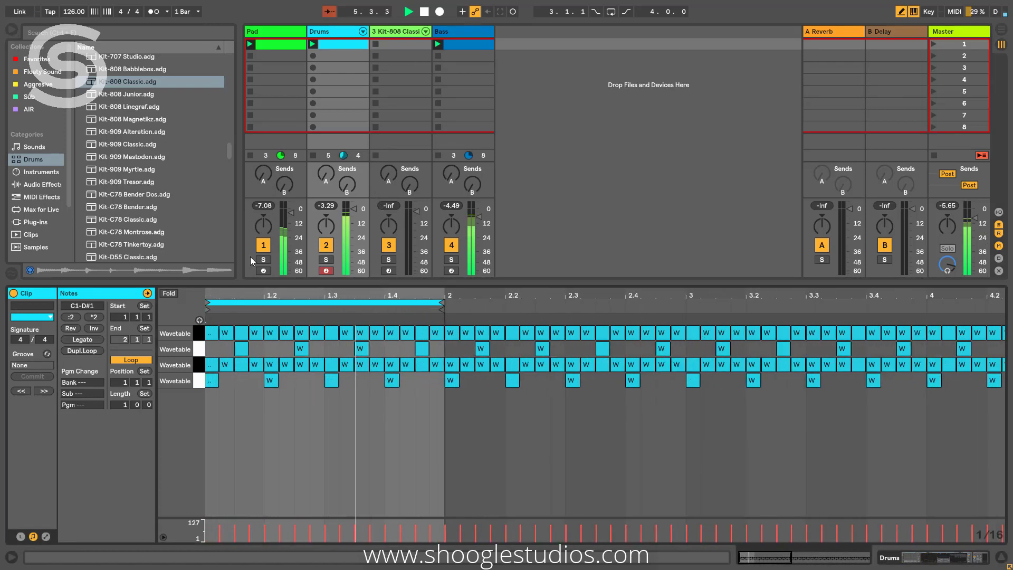
left_click_drag(223, 296, 388, 384)
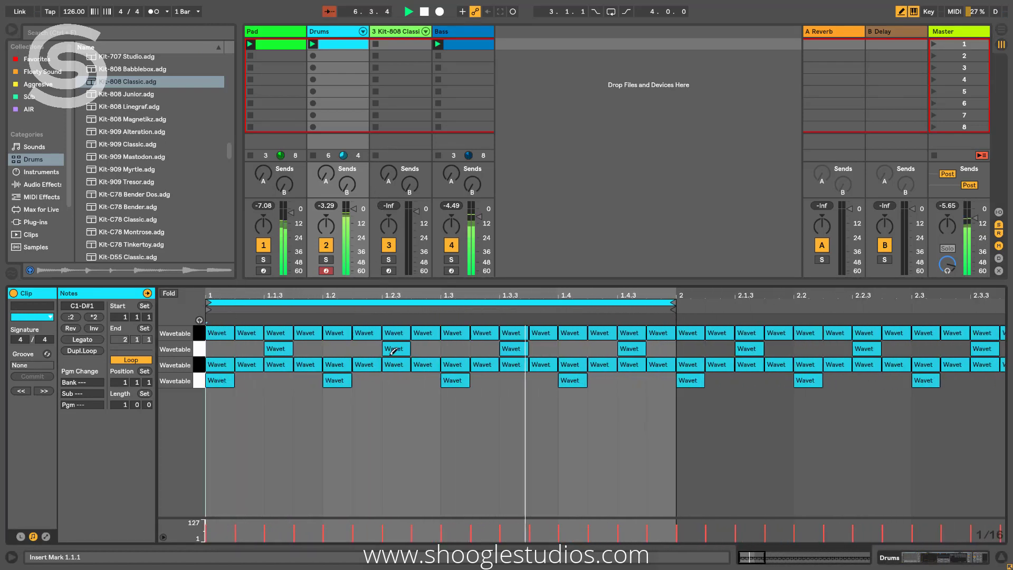
double_click(398, 45)
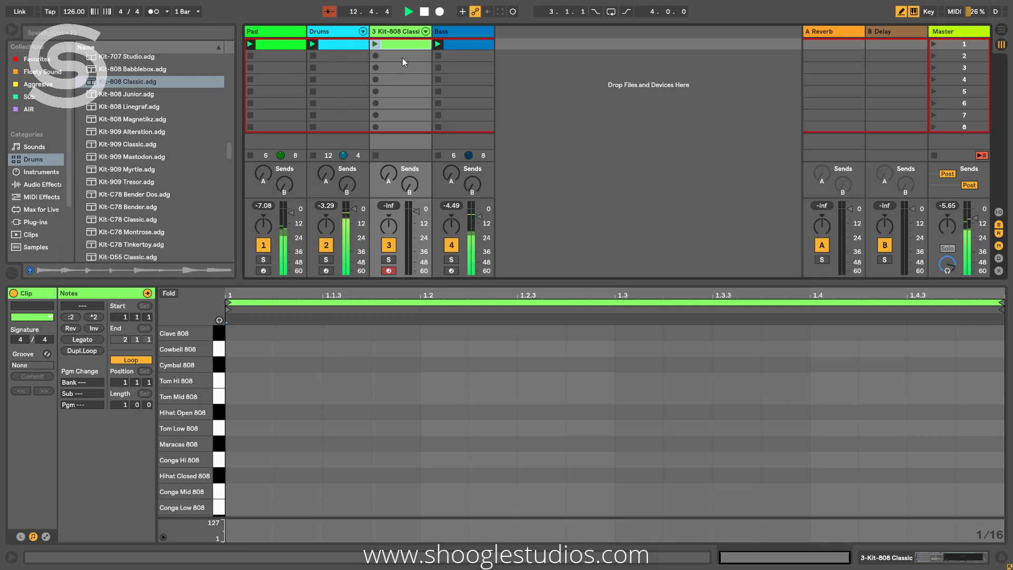
left_click(346, 47)
left_click_drag(180, 443, 227, 203)
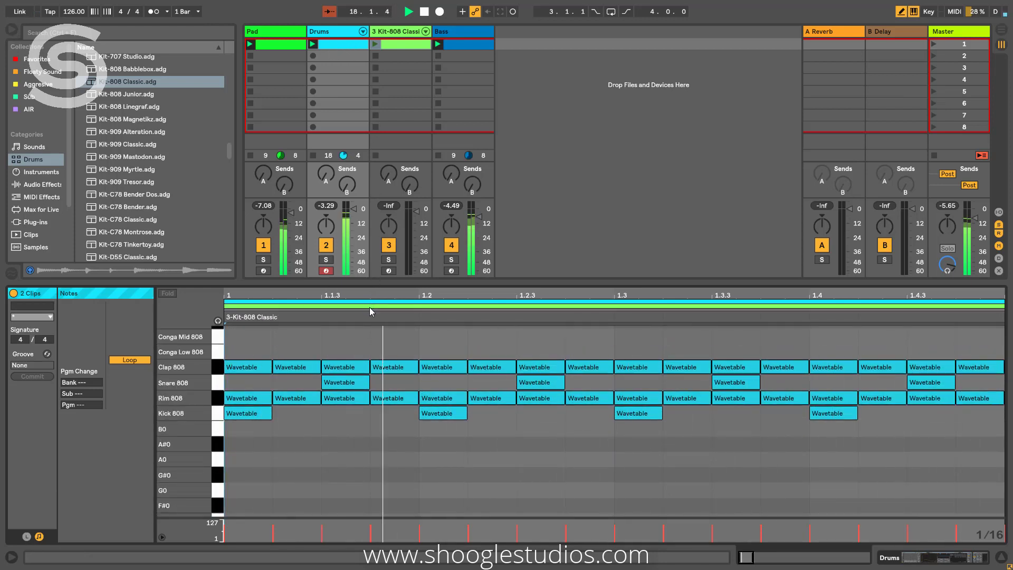
Fill the Kit-808 clip's Hihat Closed 808 row with sixteenth notes across the bar and launch the clip.
left_click(370, 306)
left_click(372, 303)
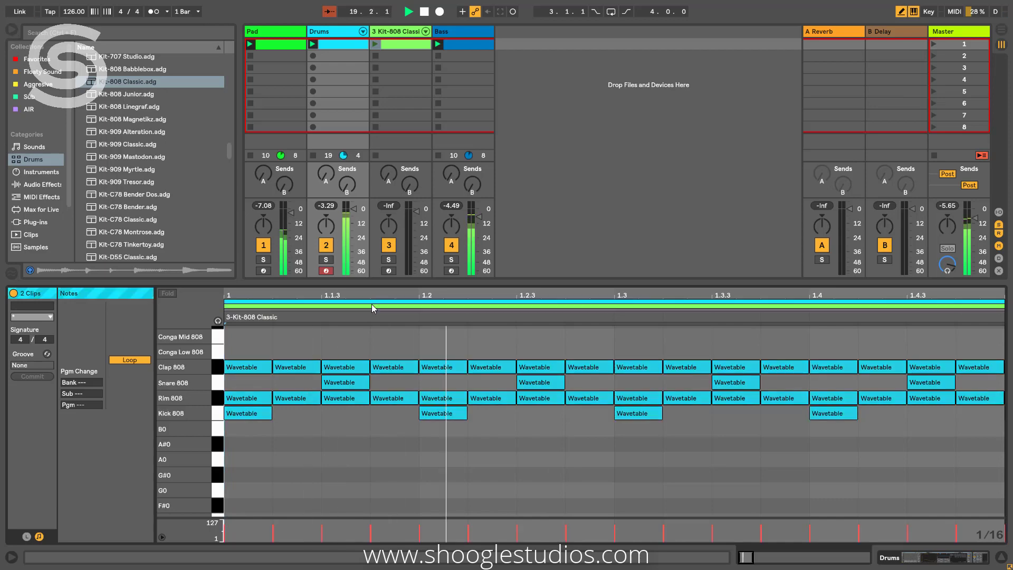
left_click(372, 305)
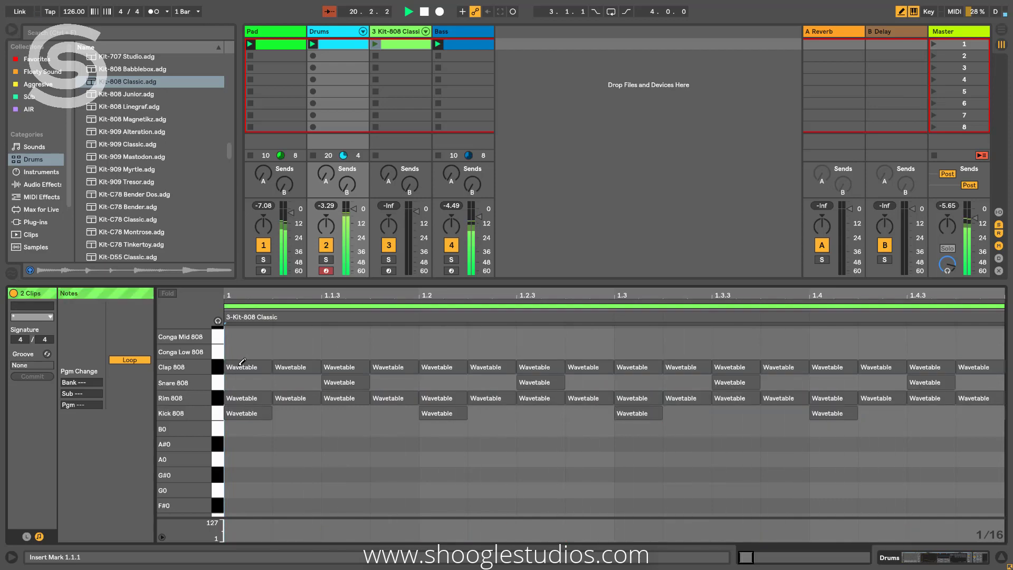
scroll(258, 363, "up", 4)
left_click_drag(257, 377, 997, 379)
left_click(378, 42)
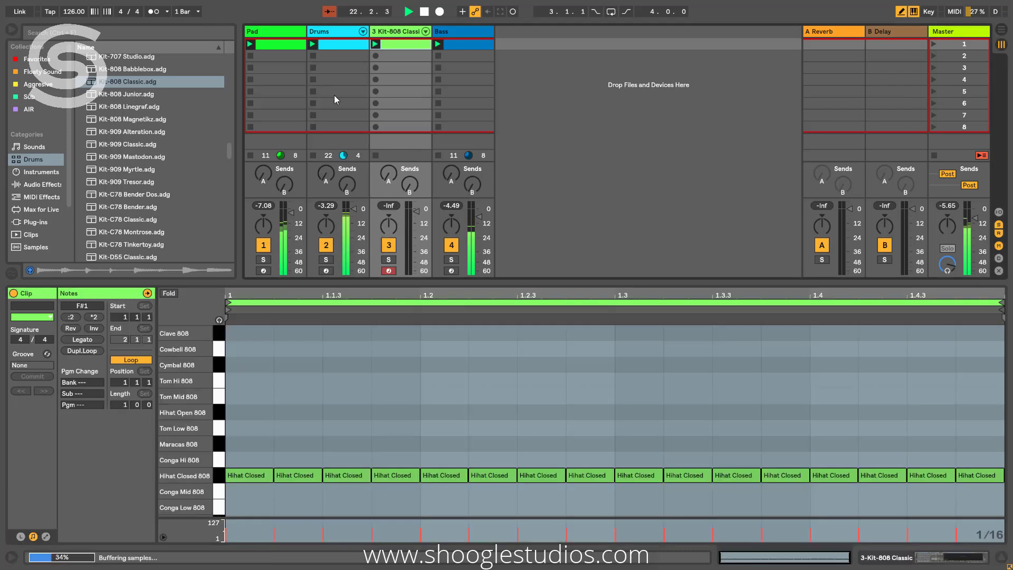
With both clips shown, replace the Kit-808 clip's closed hihat note at 1.3.3 with a Hihat Open 808 note.
left_click(343, 49)
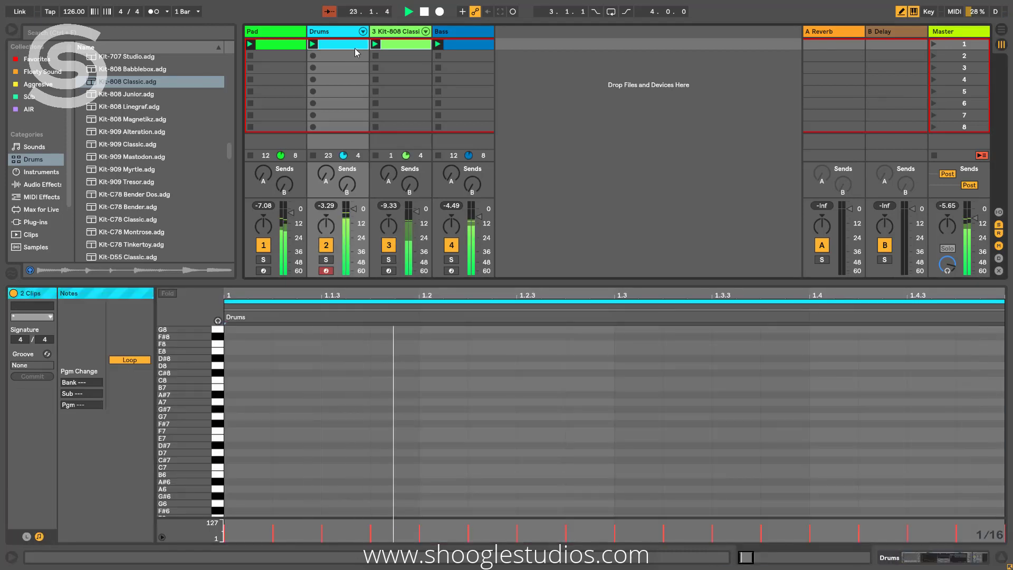
left_click(312, 310)
scroll(176, 349, "down", 10)
scroll(315, 376, "down", 12)
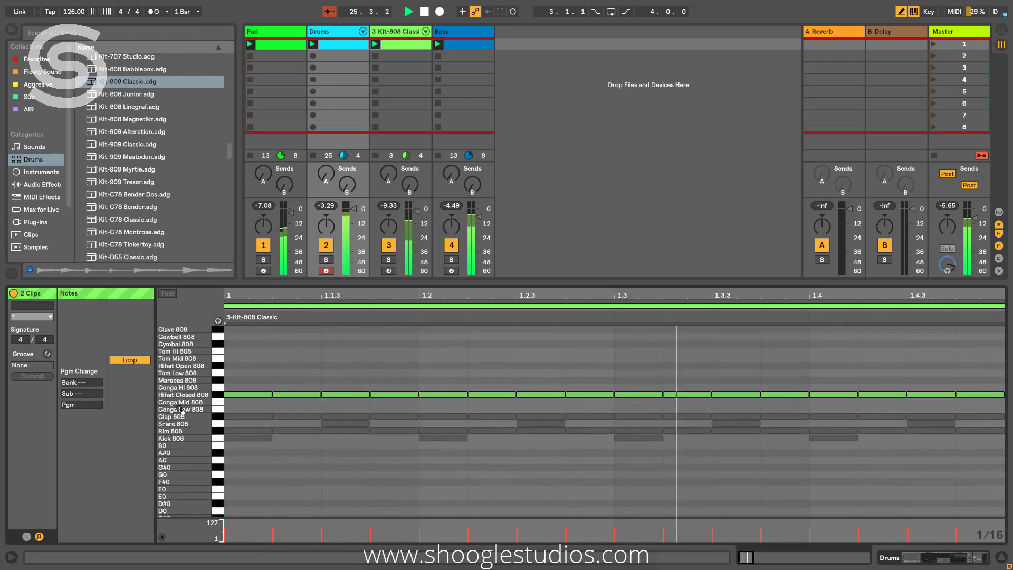
scroll(338, 391, "up", 3)
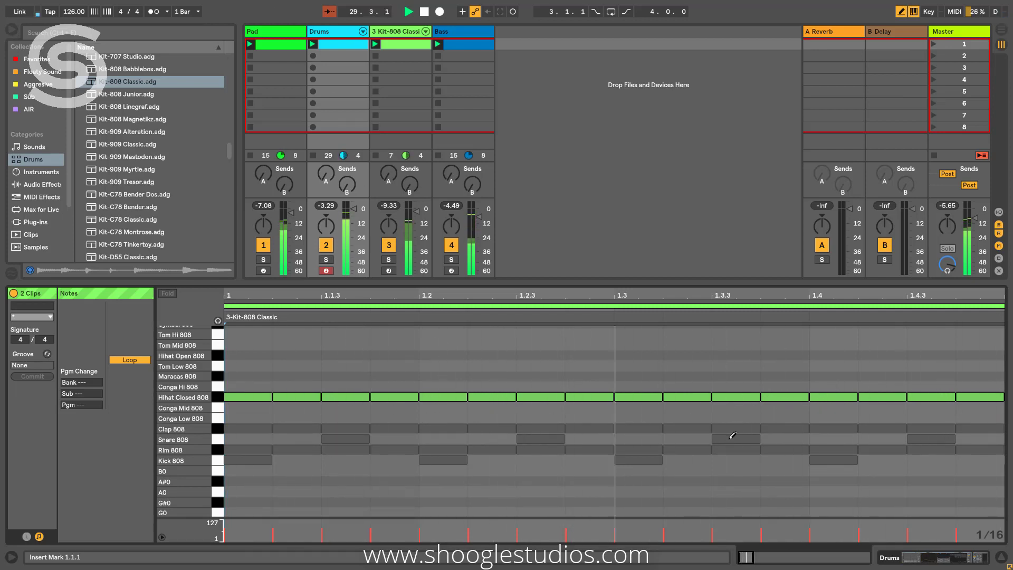
left_click(735, 396)
left_click(737, 354)
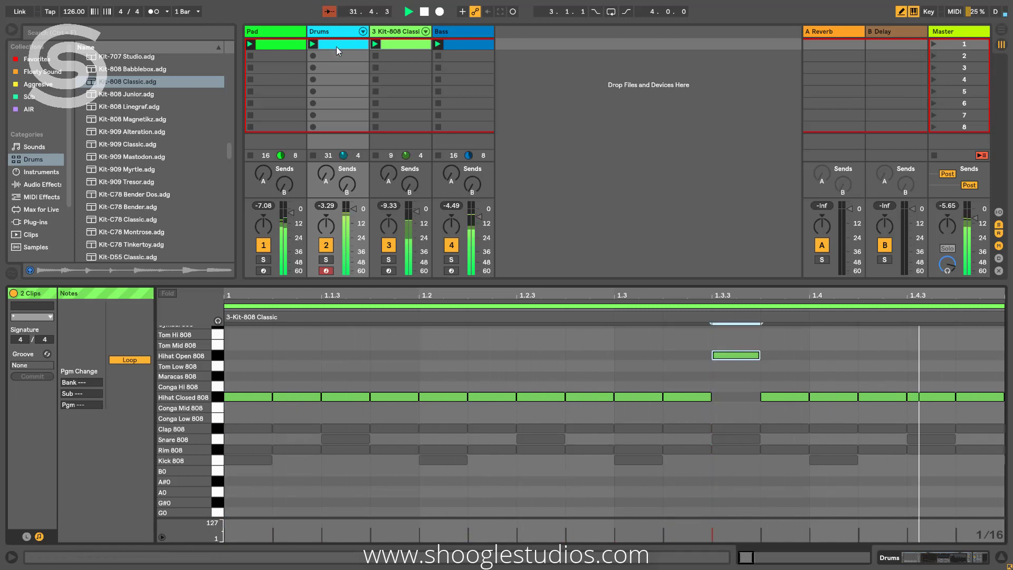
In the Drums clip, delete the D1 note at 1.3.3 and add a D1 note at 1.3.4.
left_click(731, 434)
left_click(732, 434)
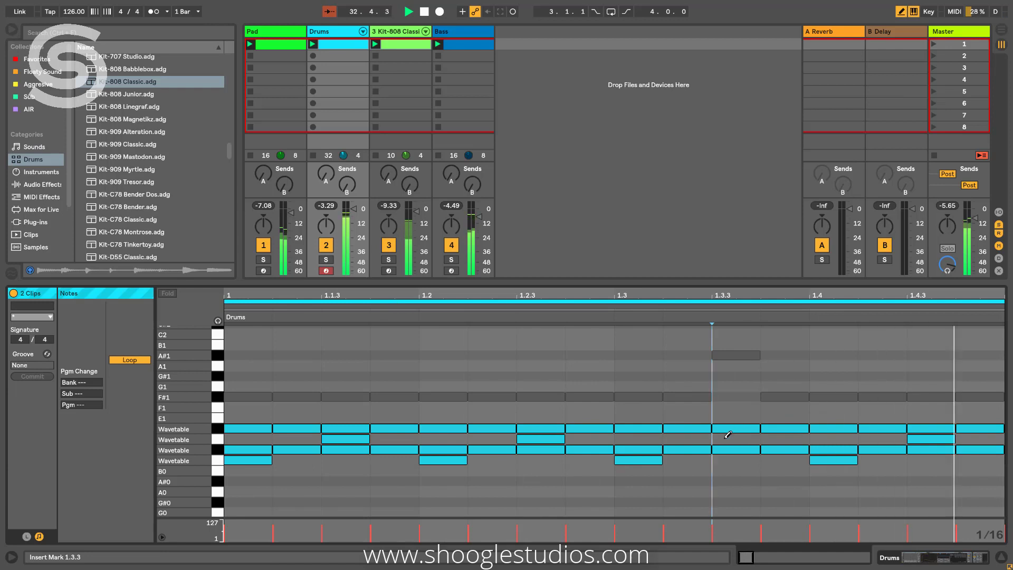
left_click(766, 438)
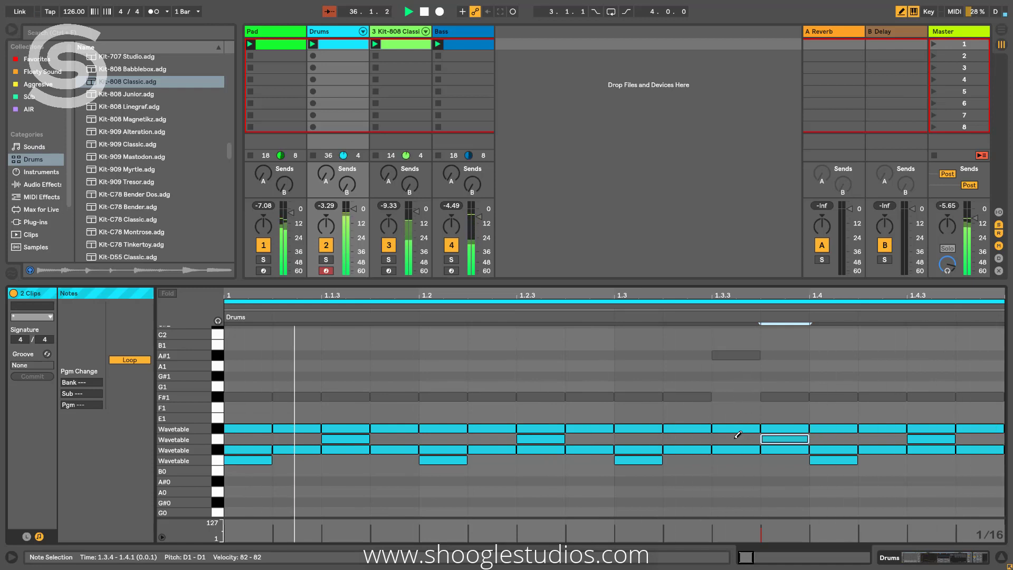
In the Kit-808 clip, place a Rim 808 note at 1.3.3 instead of a Snare 808 note and play the set from the start.
left_click(618, 305)
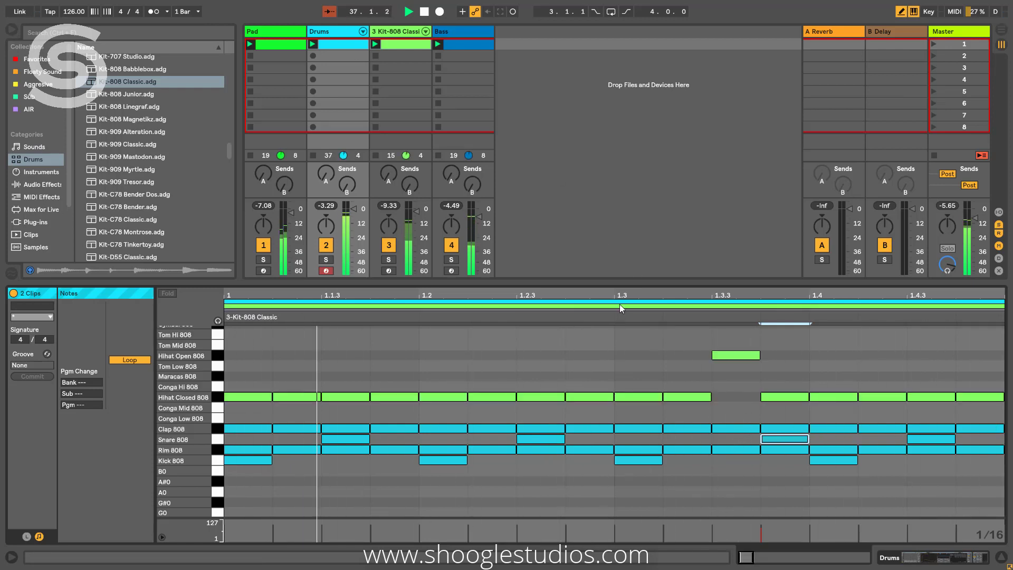
left_click(730, 435)
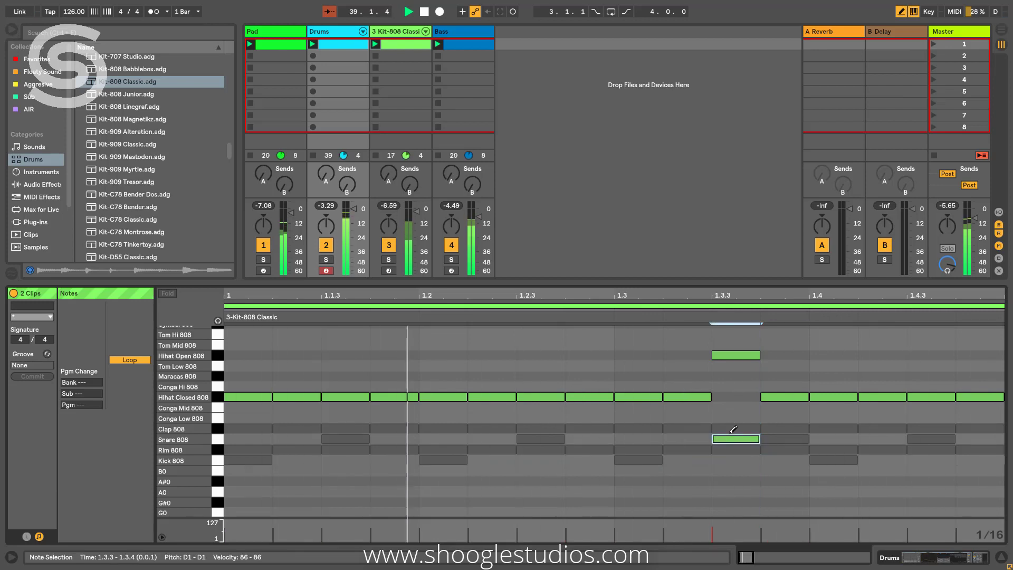
left_click_drag(732, 431, 732, 446)
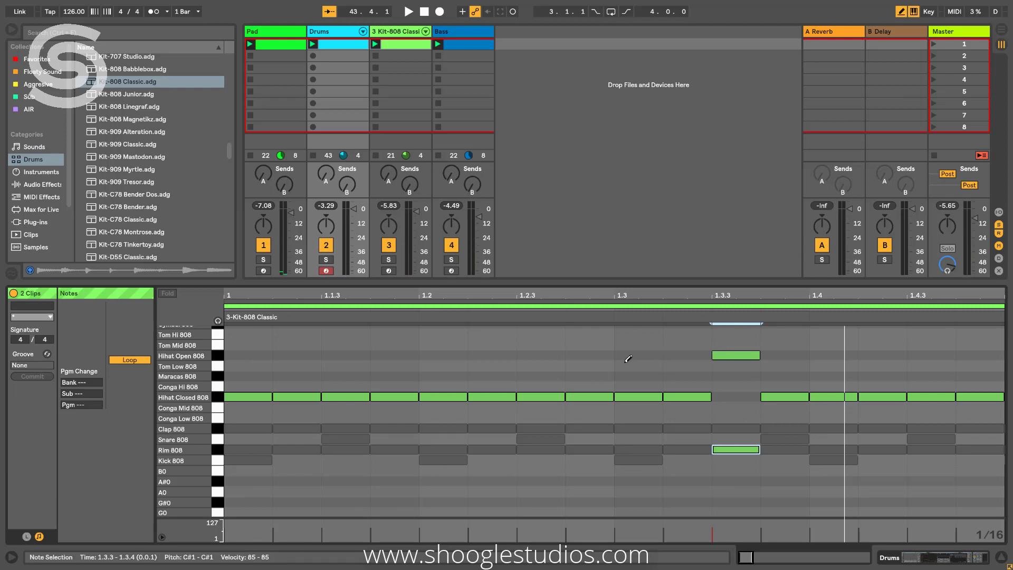
key("space")
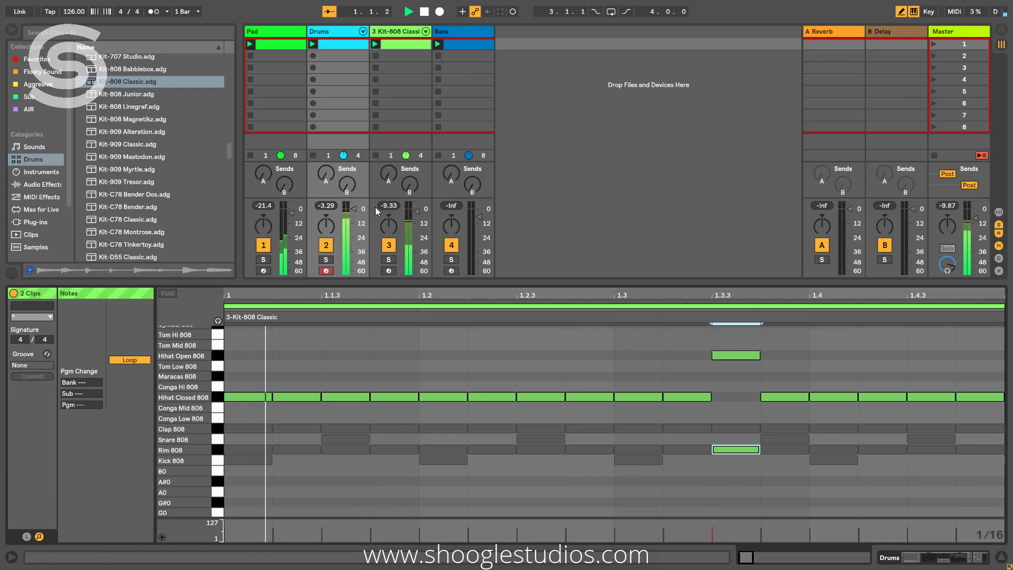